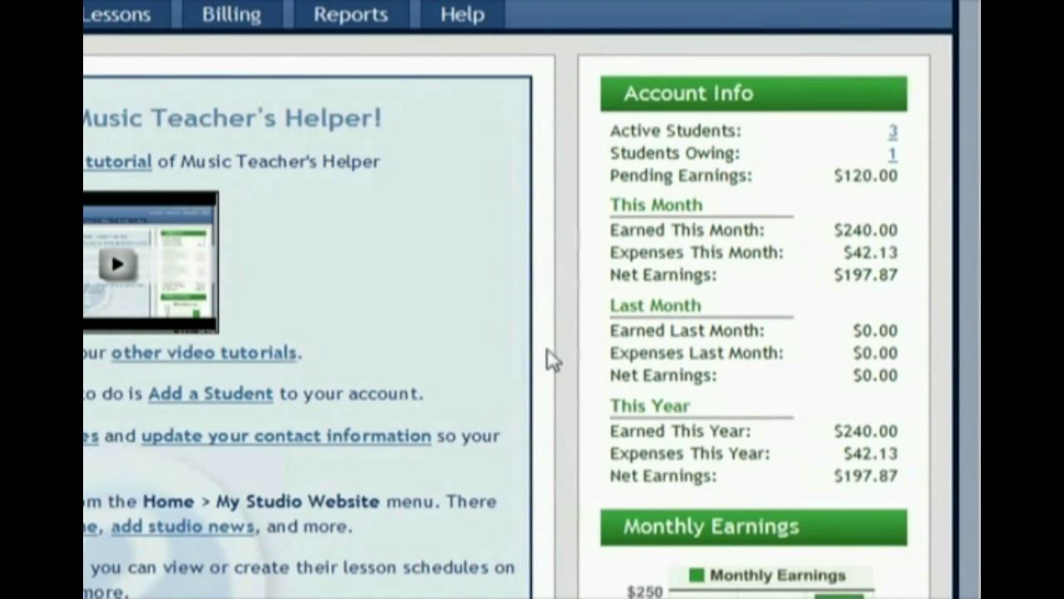
Return to the page top and drop down the Home menu with Preferences, My Profile, Email Templates and My Studio Website
{"action": "scroll", "coordinate": [551, 360], "scroll_direction": "down", "scroll_amount": 3}
{"action": "scroll", "coordinate": [558, 375], "scroll_direction": "down", "scroll_amount": 3}
{"action": "scroll", "coordinate": [541, 470], "scroll_direction": "up", "scroll_amount": 5}
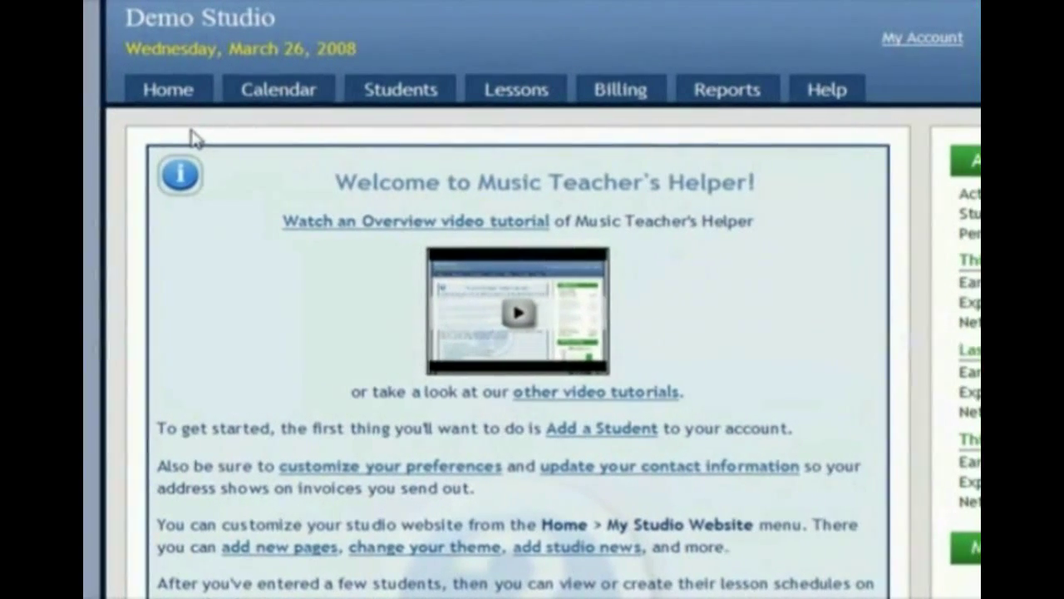
{"action": "mouse_move", "coordinate": [183, 94]}
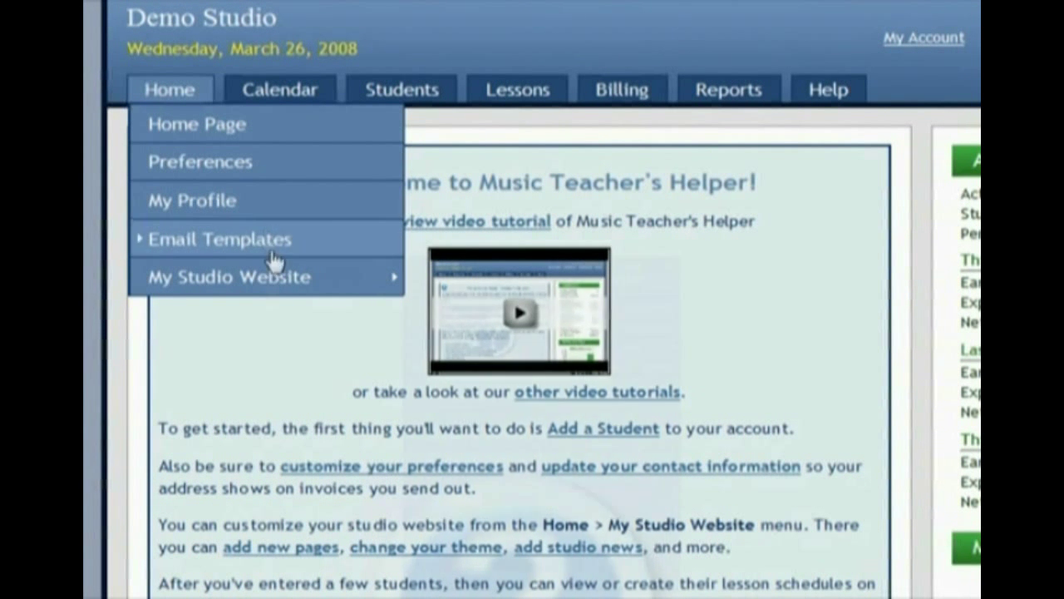
Go to Home > My Studio Website > Website Layout / Theme
{"action": "mouse_move", "coordinate": [277, 292]}
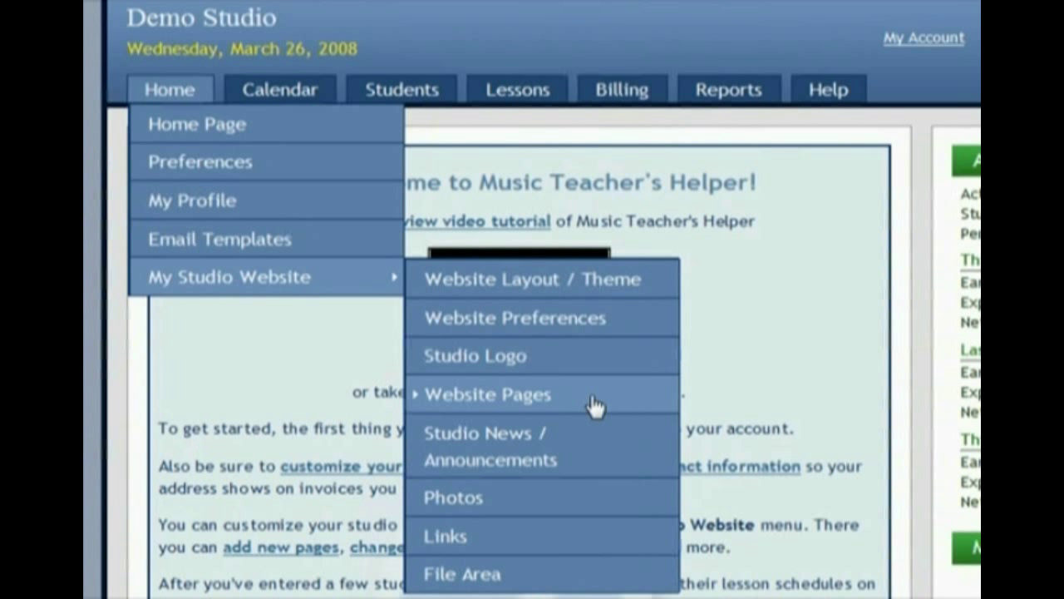
{"action": "left_click", "coordinate": [599, 281]}
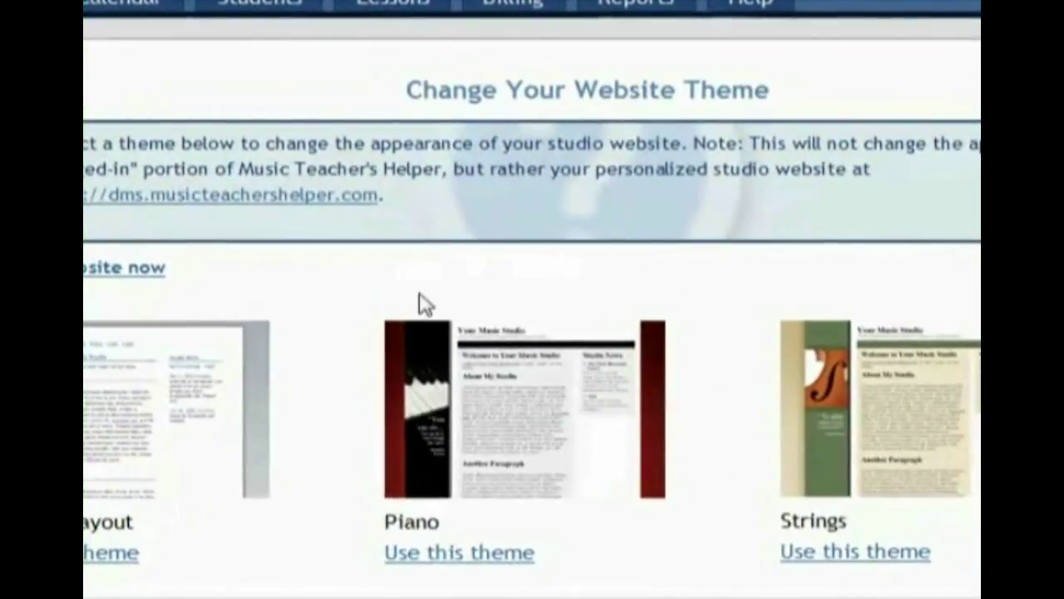
Browse the Piano, Strings, Voice and Leaves & Music themes, then reopen the My Studio Website submenu
{"action": "scroll", "coordinate": [421, 302], "scroll_direction": "down", "scroll_amount": 3}
{"action": "scroll", "coordinate": [424, 359], "scroll_direction": "down", "scroll_amount": 2}
{"action": "scroll", "coordinate": [517, 378], "scroll_direction": "down", "scroll_amount": 4}
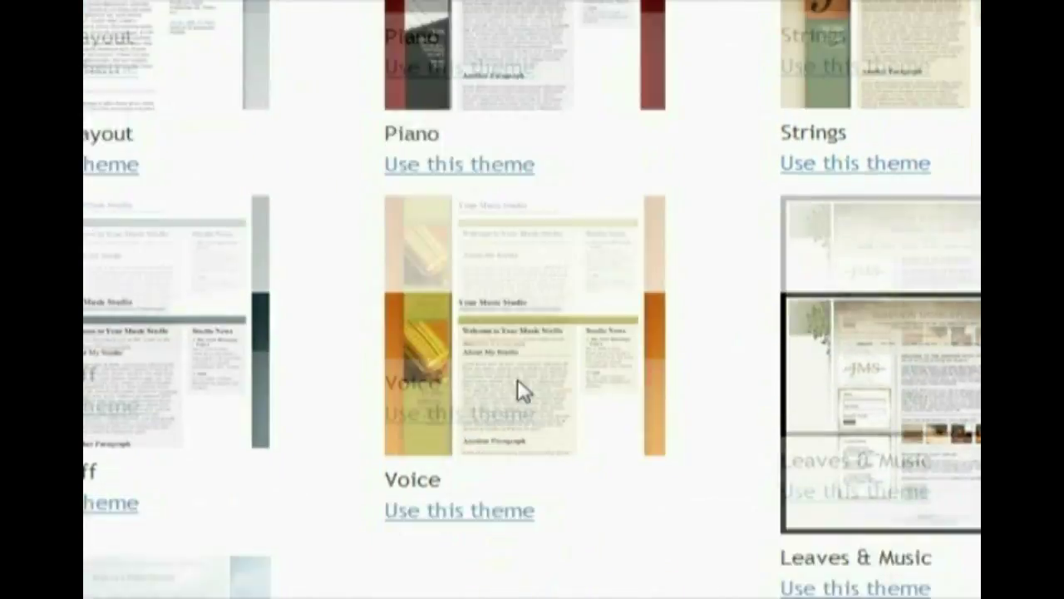
{"action": "scroll", "coordinate": [635, 453], "scroll_direction": "up", "scroll_amount": 3}
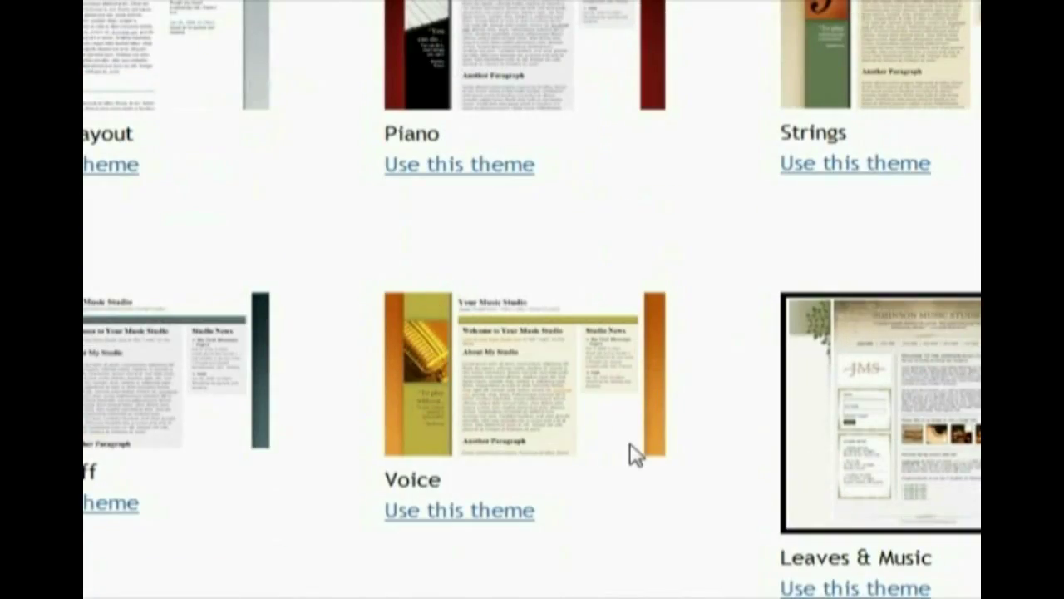
{"action": "scroll", "coordinate": [665, 462], "scroll_direction": "up", "scroll_amount": 5}
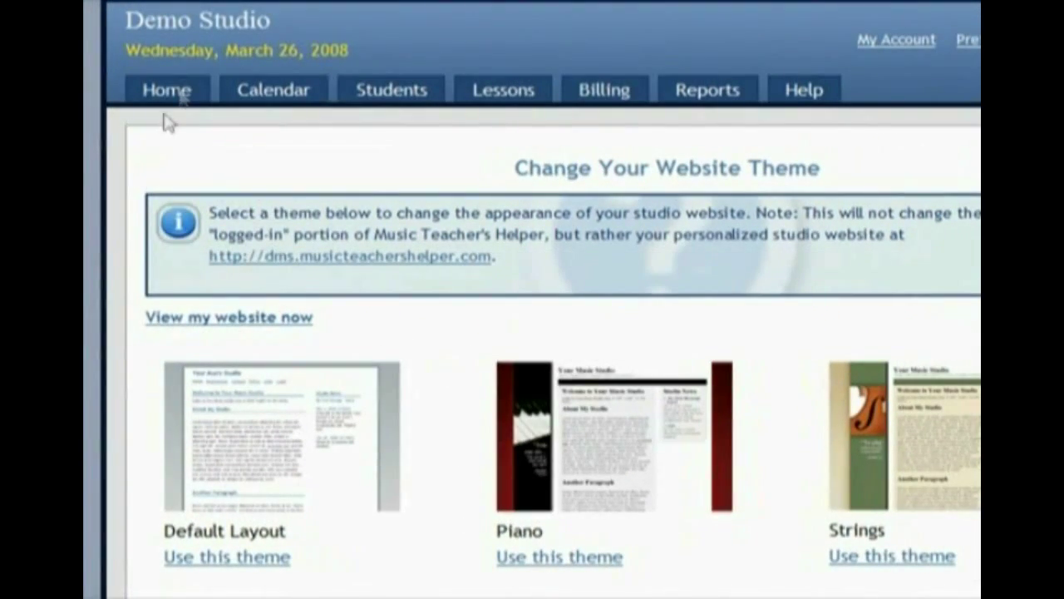
{"action": "mouse_move", "coordinate": [178, 104]}
{"action": "mouse_move", "coordinate": [238, 266]}
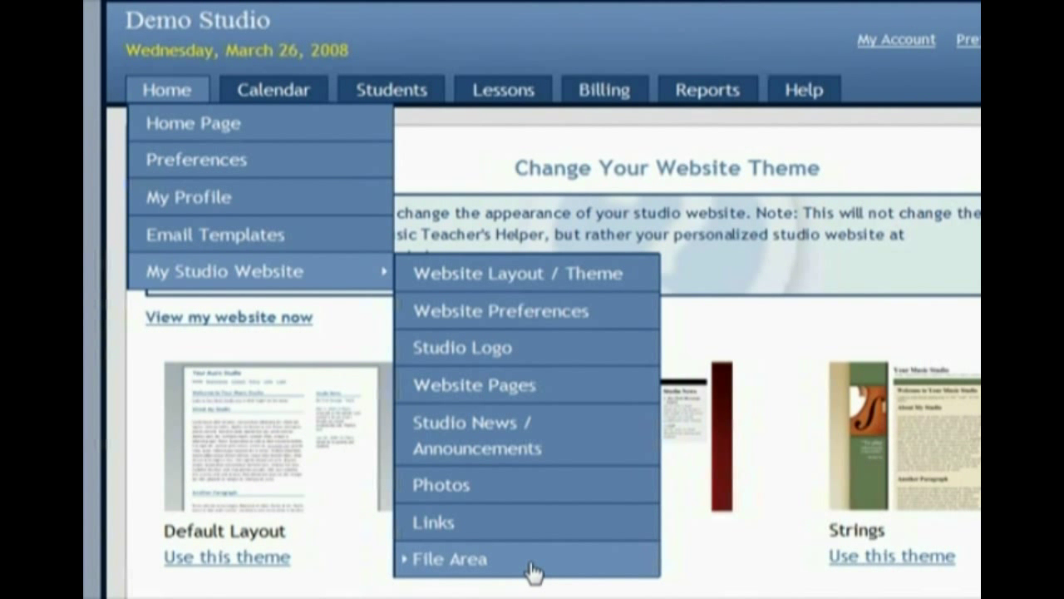
Open Calendar > View Calendar and view the March 2008 month grid
{"action": "mouse_move", "coordinate": [301, 97]}
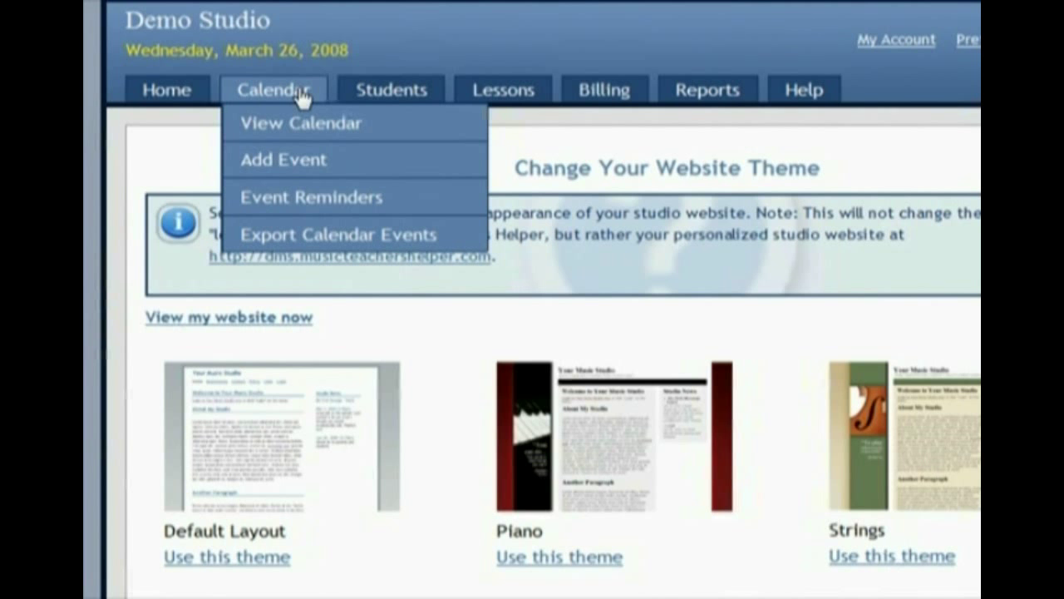
{"action": "left_click", "coordinate": [304, 130]}
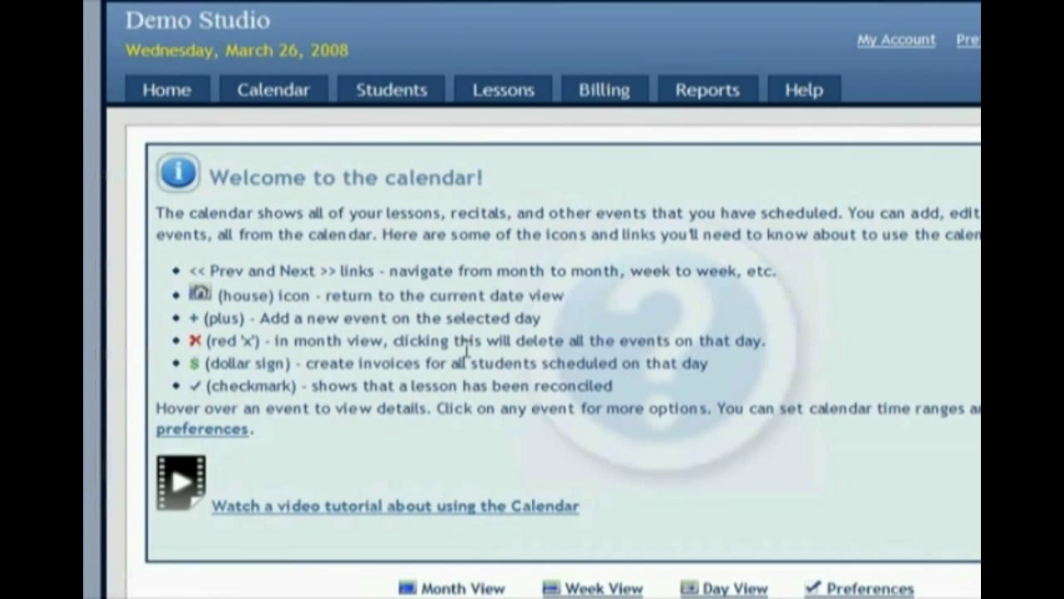
{"action": "scroll", "coordinate": [444, 353], "scroll_direction": "down", "scroll_amount": 7}
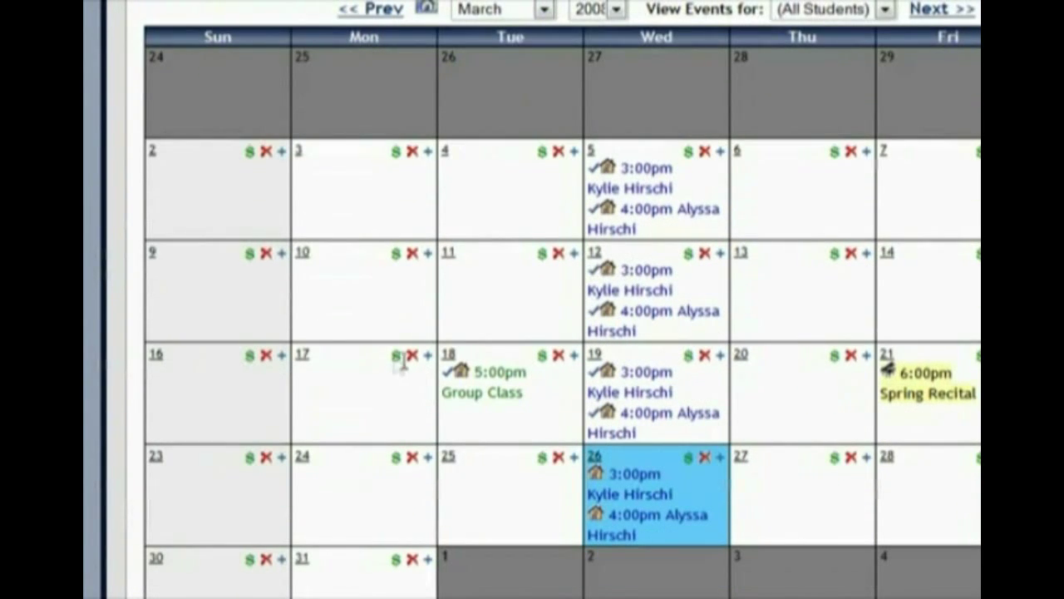
{"action": "scroll", "coordinate": [373, 380], "scroll_direction": "up", "scroll_amount": 2}
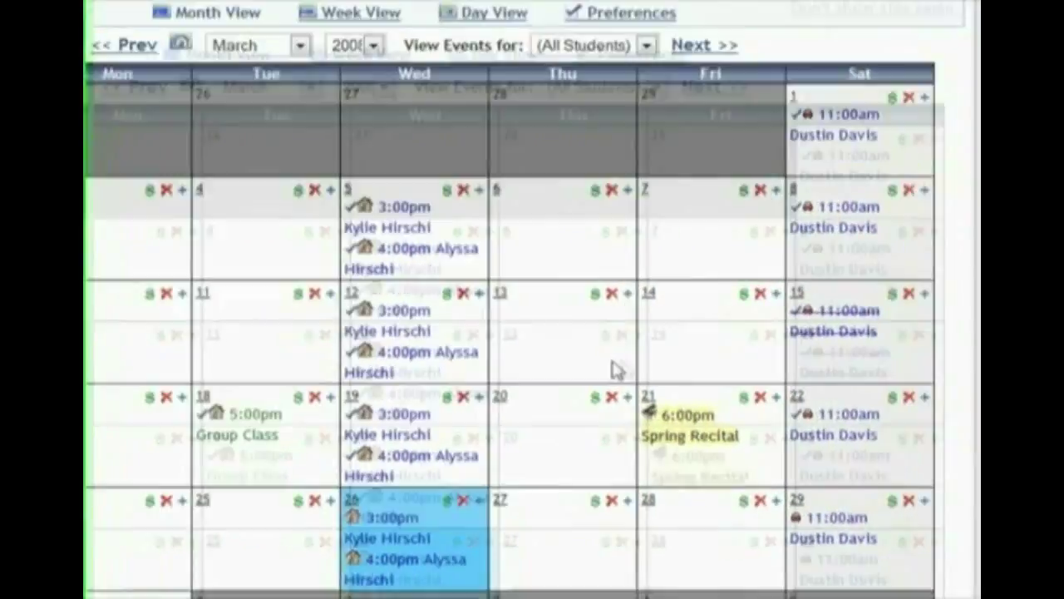
{"action": "scroll", "coordinate": [611, 370], "scroll_direction": "down", "scroll_amount": 3}
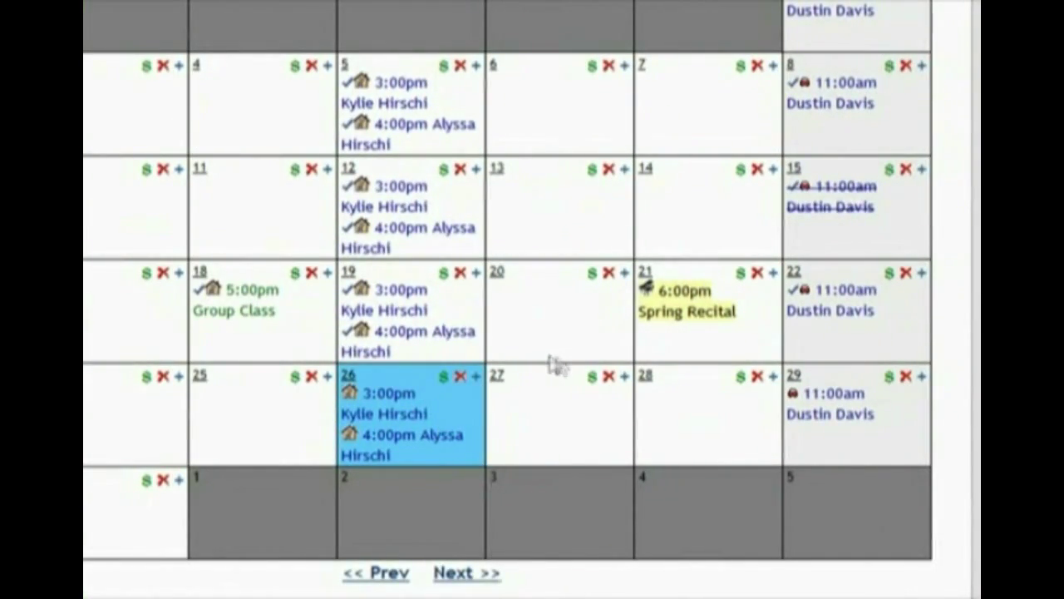
{"action": "scroll", "coordinate": [568, 363], "scroll_direction": "up", "scroll_amount": 3}
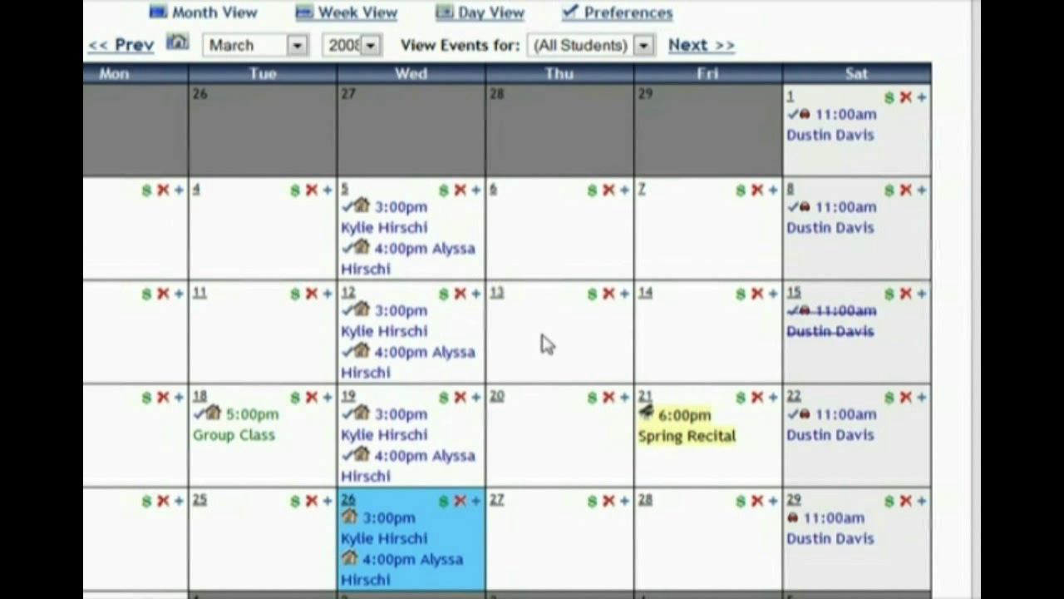
{"action": "mouse_move", "coordinate": [387, 329]}
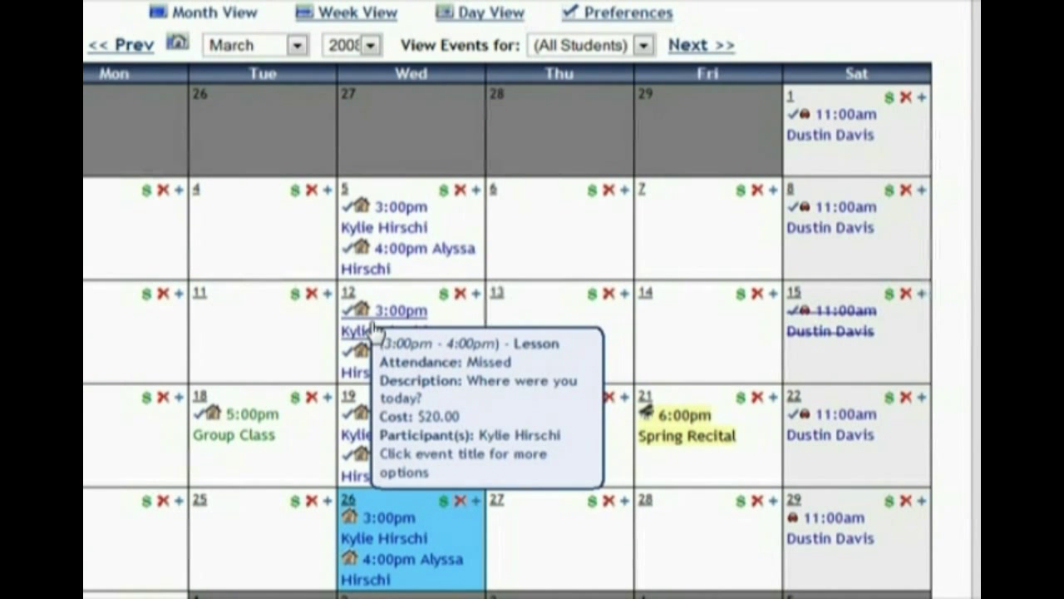
{"action": "mouse_move", "coordinate": [249, 420]}
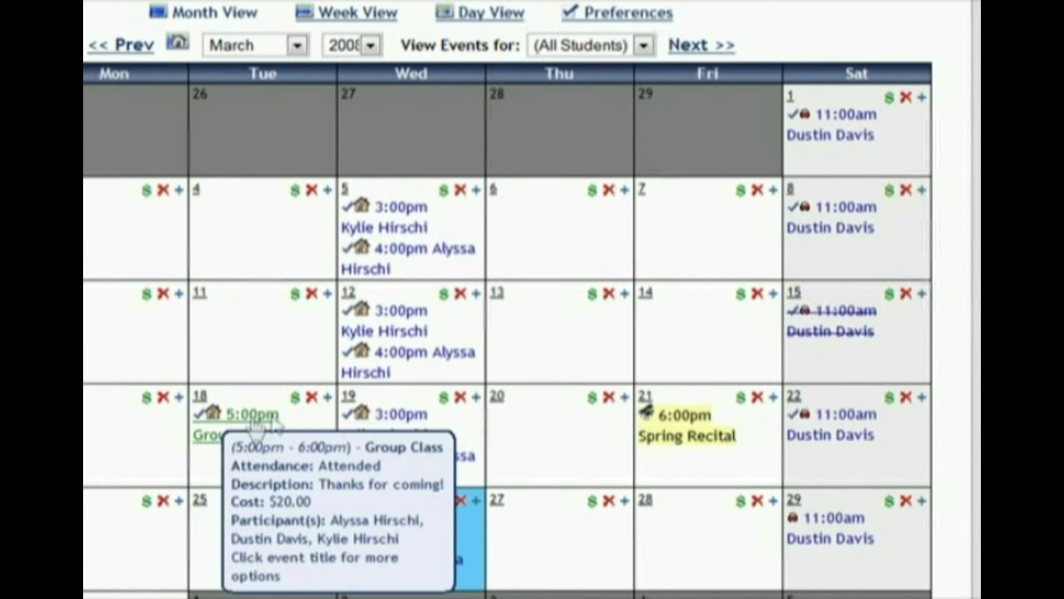
{"action": "mouse_move", "coordinate": [684, 441]}
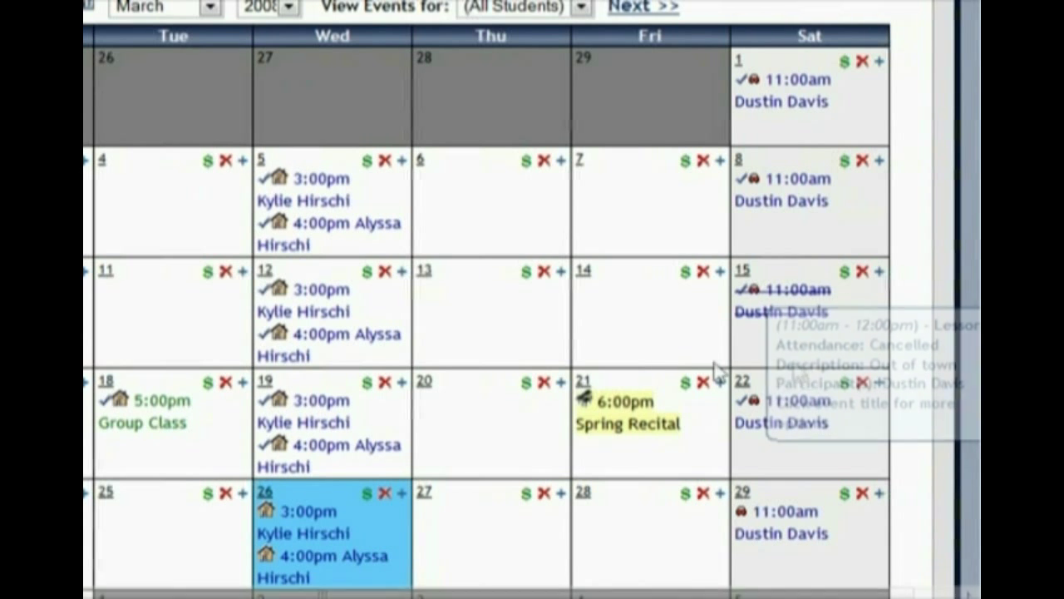
{"action": "mouse_move", "coordinate": [356, 420]}
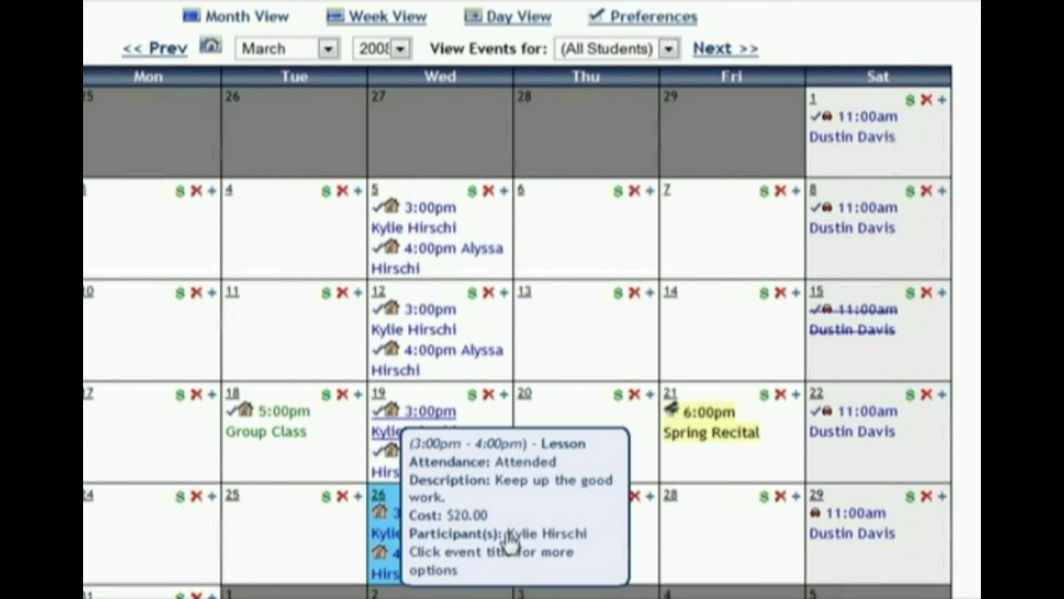
{"action": "mouse_move", "coordinate": [396, 474]}
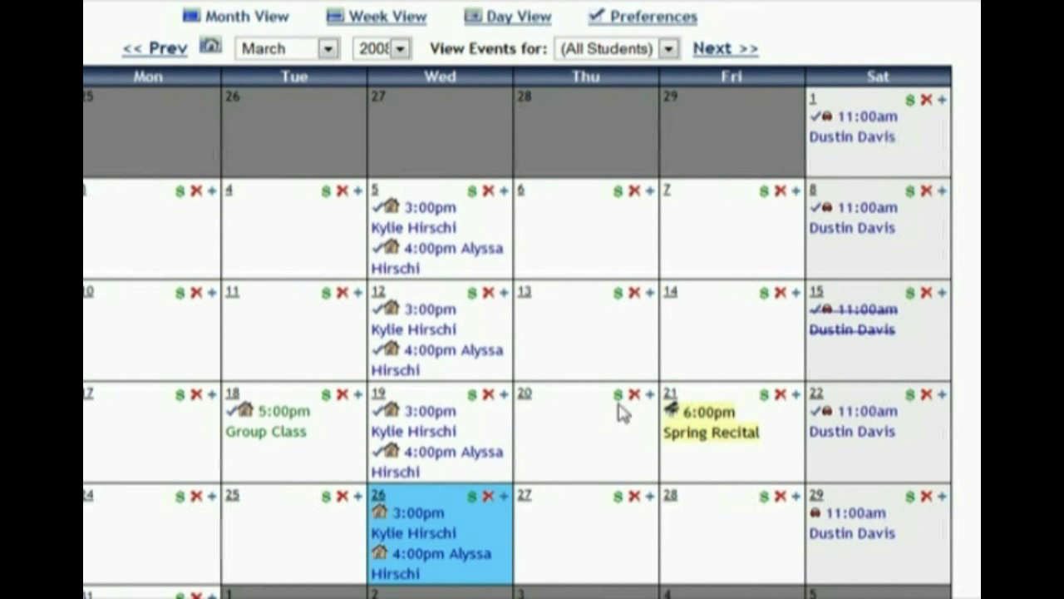
{"action": "scroll", "coordinate": [624, 413], "scroll_direction": "down", "scroll_amount": 3}
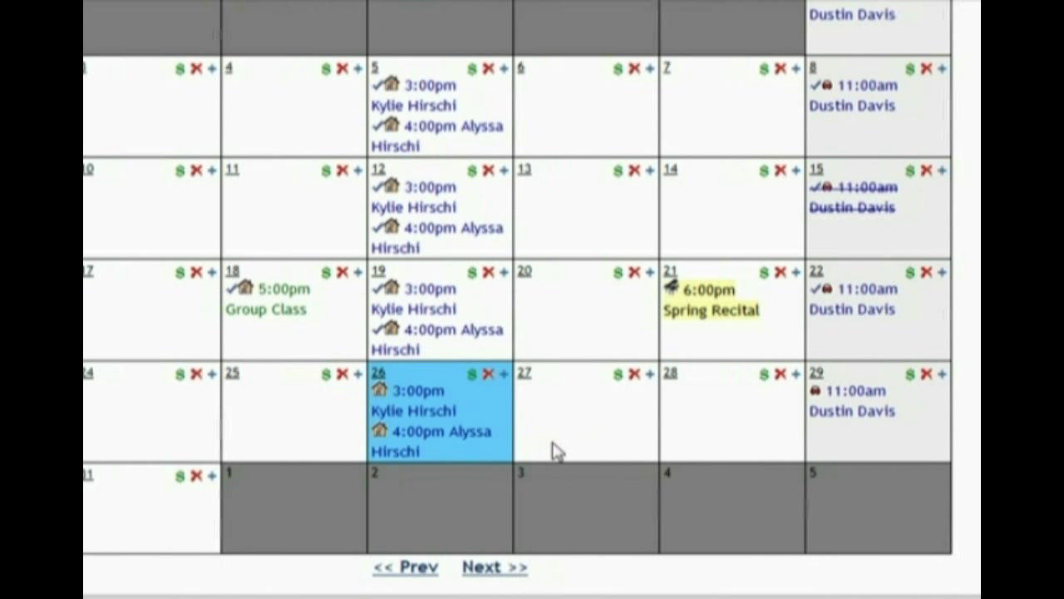
{"action": "left_click", "coordinate": [446, 337]}
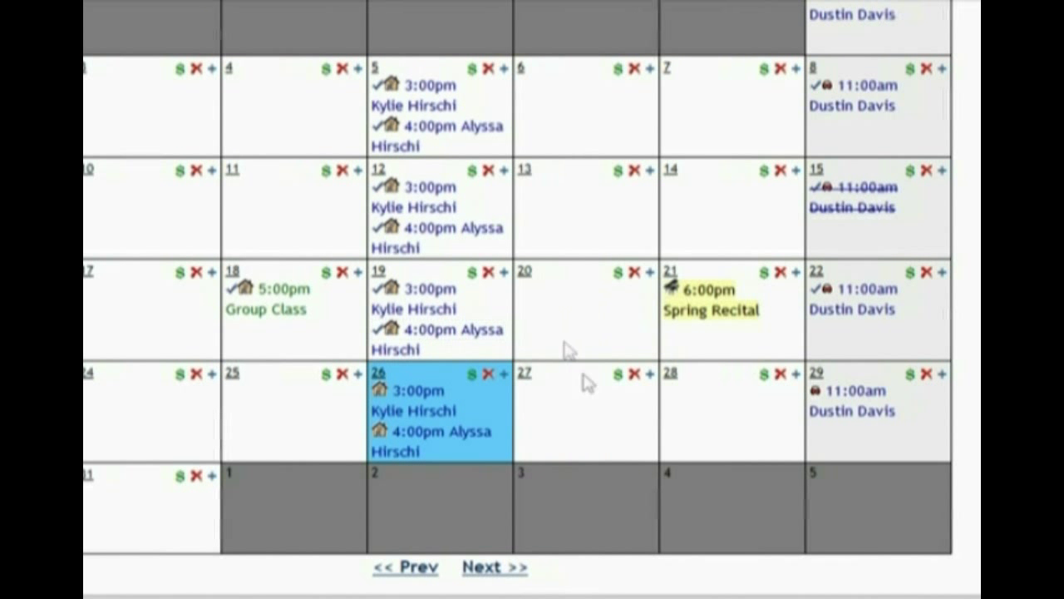
{"action": "scroll", "coordinate": [618, 406], "scroll_direction": "up", "scroll_amount": 3}
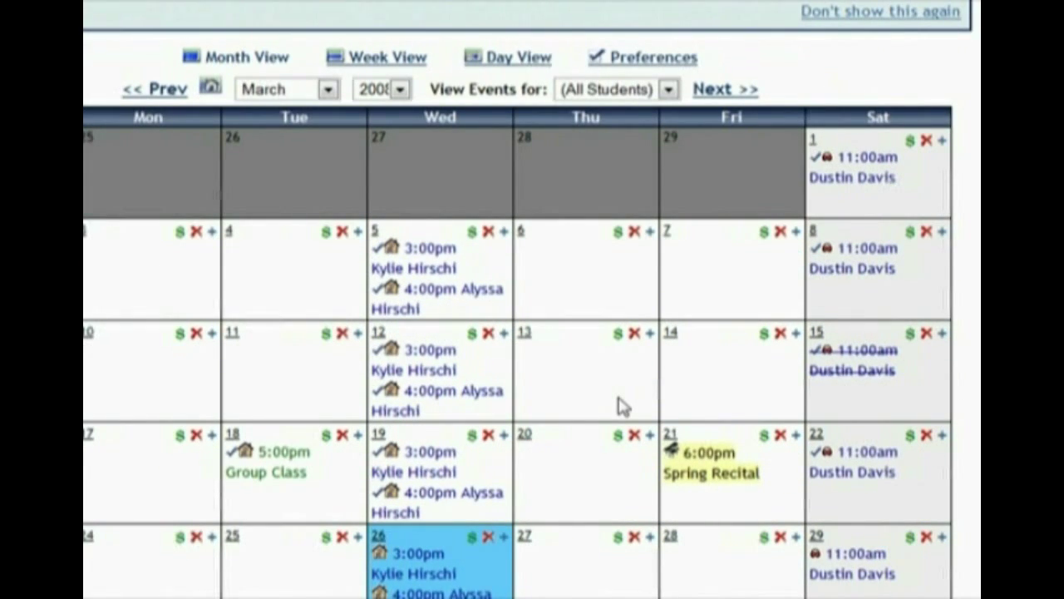
{"action": "scroll", "coordinate": [618, 406], "scroll_direction": "up", "scroll_amount": 3}
{"action": "scroll", "coordinate": [618, 399], "scroll_direction": "up", "scroll_amount": 3}
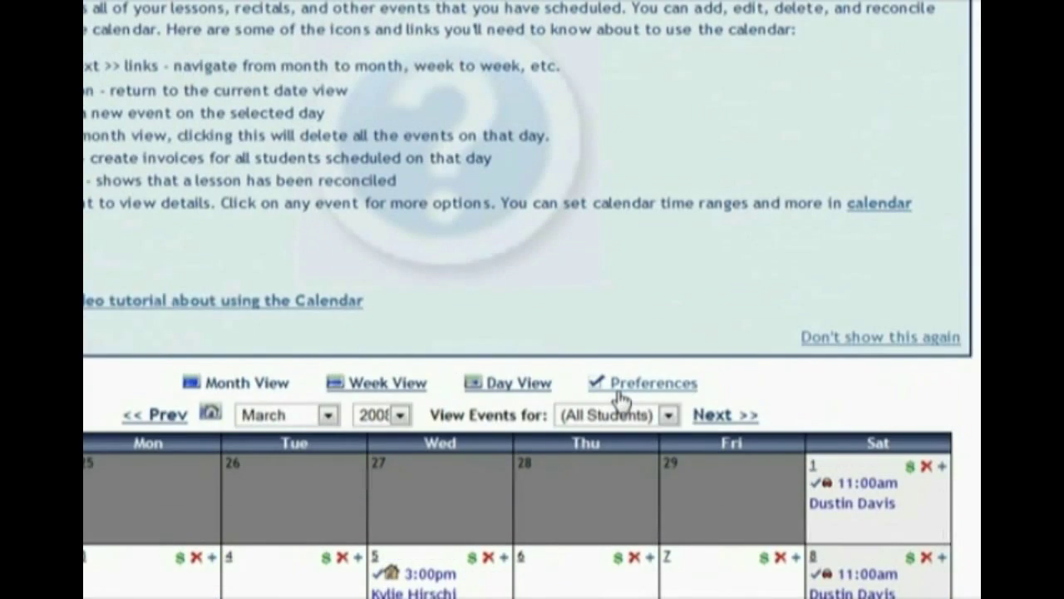
{"action": "scroll", "coordinate": [641, 413], "scroll_direction": "down", "scroll_amount": 6}
{"action": "scroll", "coordinate": [644, 416], "scroll_direction": "down", "scroll_amount": 2}
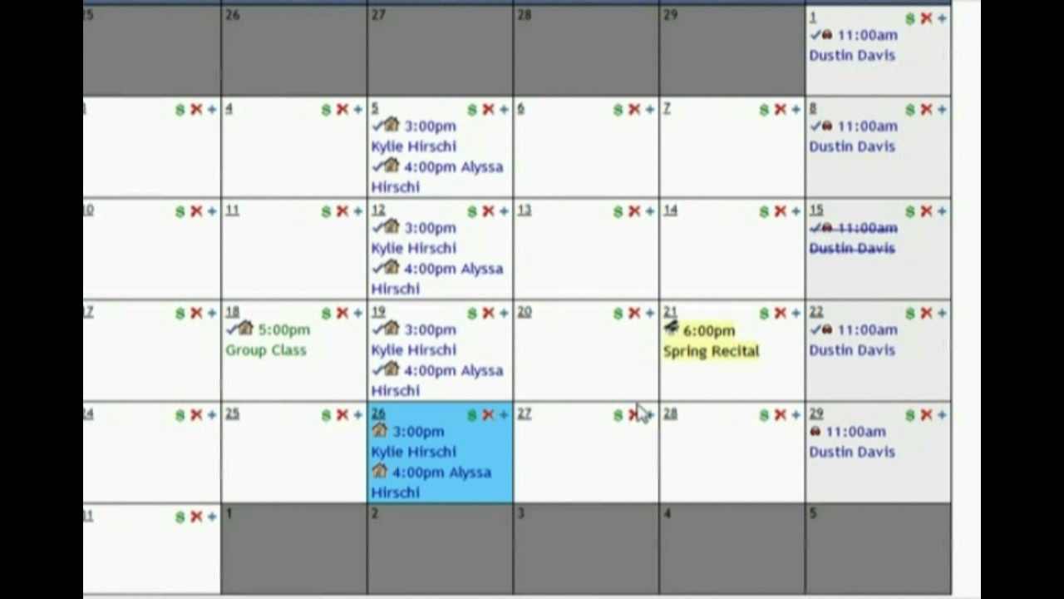
{"action": "scroll", "coordinate": [636, 420], "scroll_direction": "up", "scroll_amount": 2}
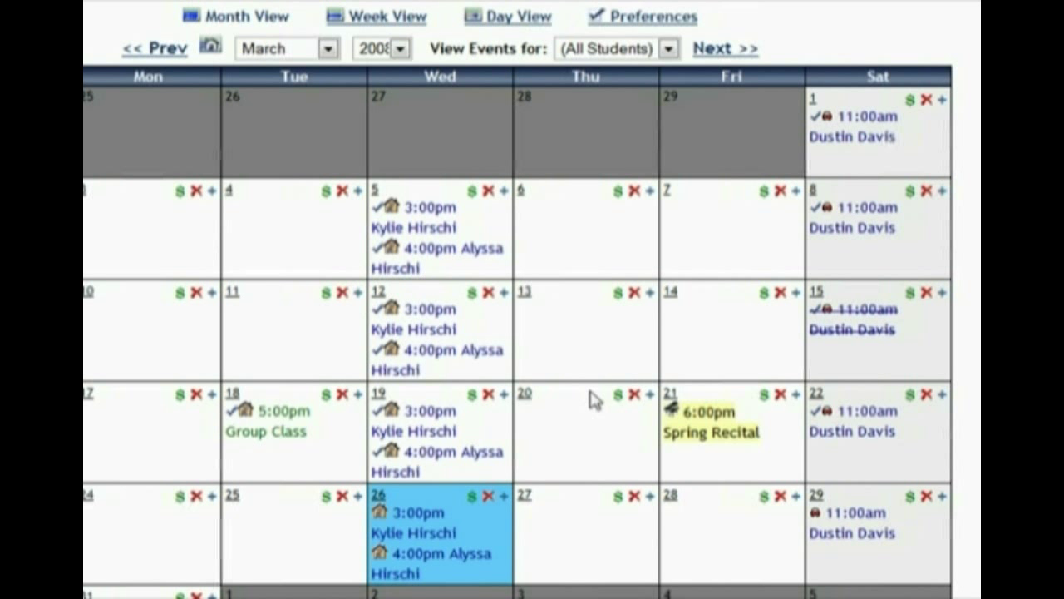
{"action": "scroll", "coordinate": [595, 399], "scroll_direction": "up", "scroll_amount": 3}
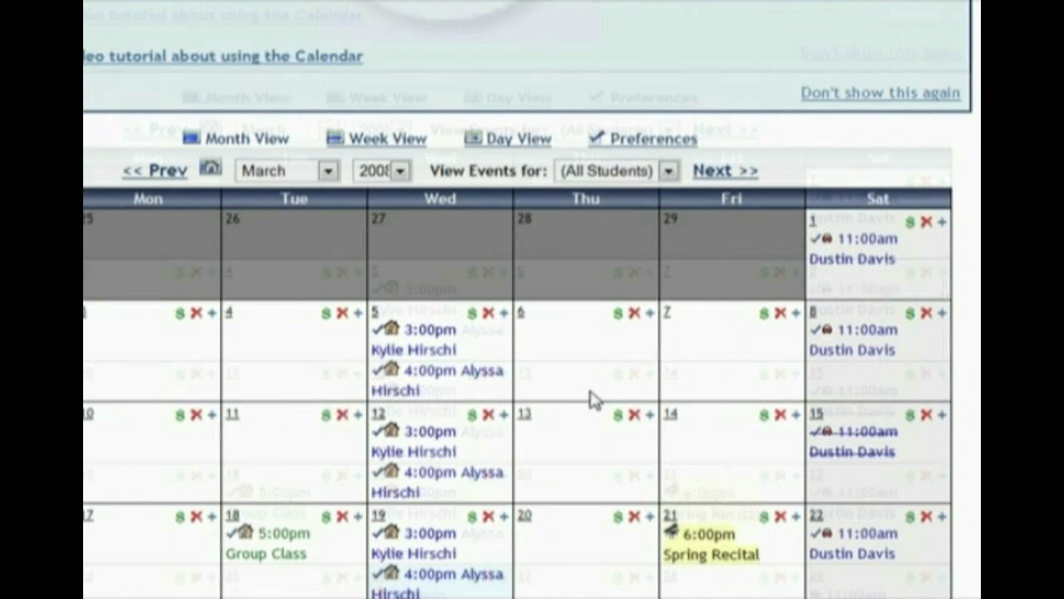
{"action": "scroll", "coordinate": [594, 399], "scroll_direction": "up", "scroll_amount": 2}
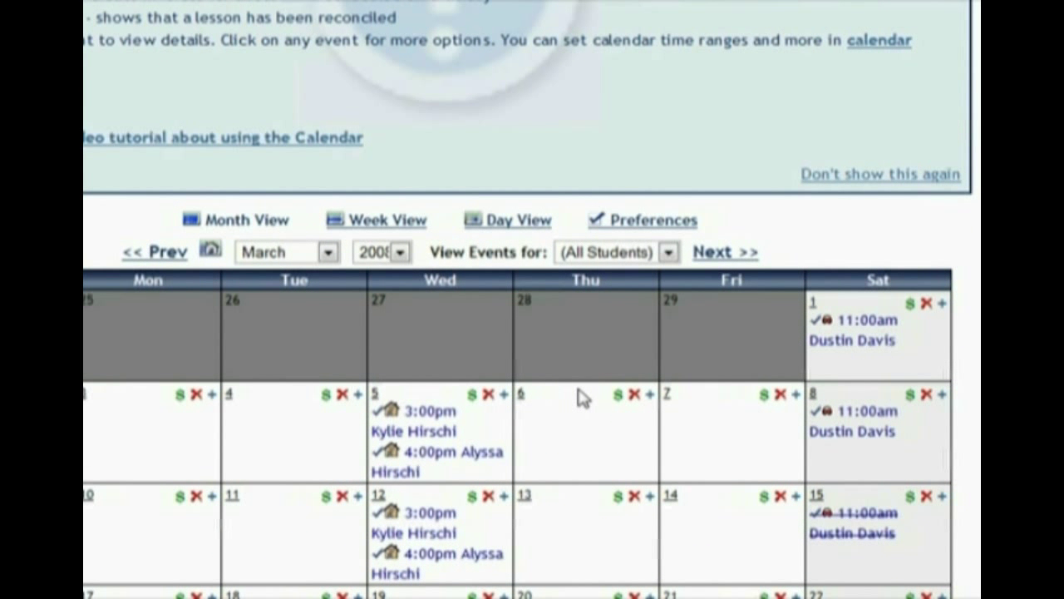
{"action": "scroll", "coordinate": [580, 397], "scroll_direction": "up", "scroll_amount": 6}
{"action": "scroll", "coordinate": [805, 406], "scroll_direction": "up", "scroll_amount": 3}
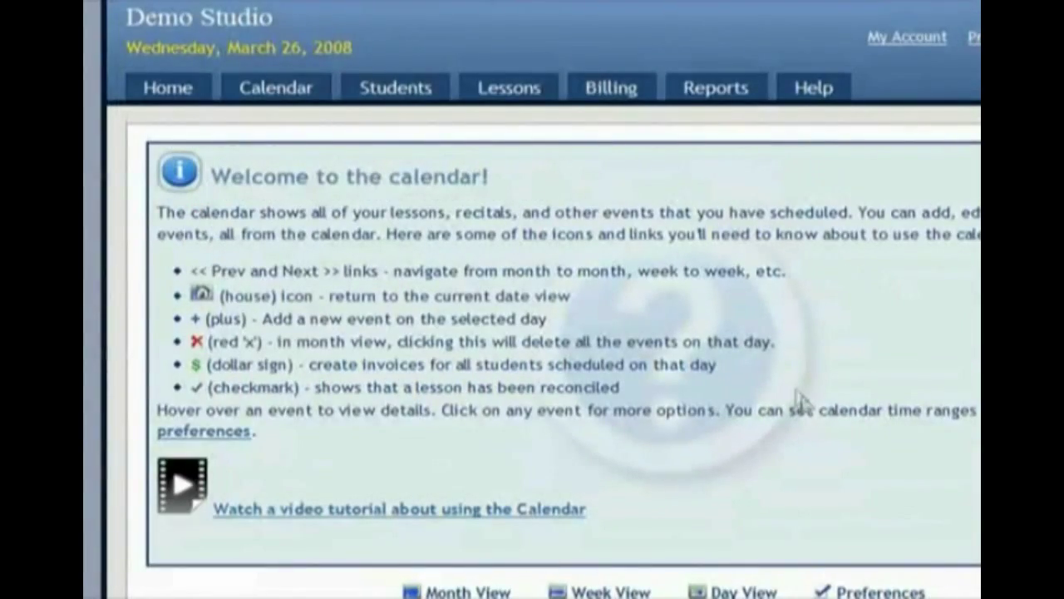
{"action": "mouse_move", "coordinate": [302, 88]}
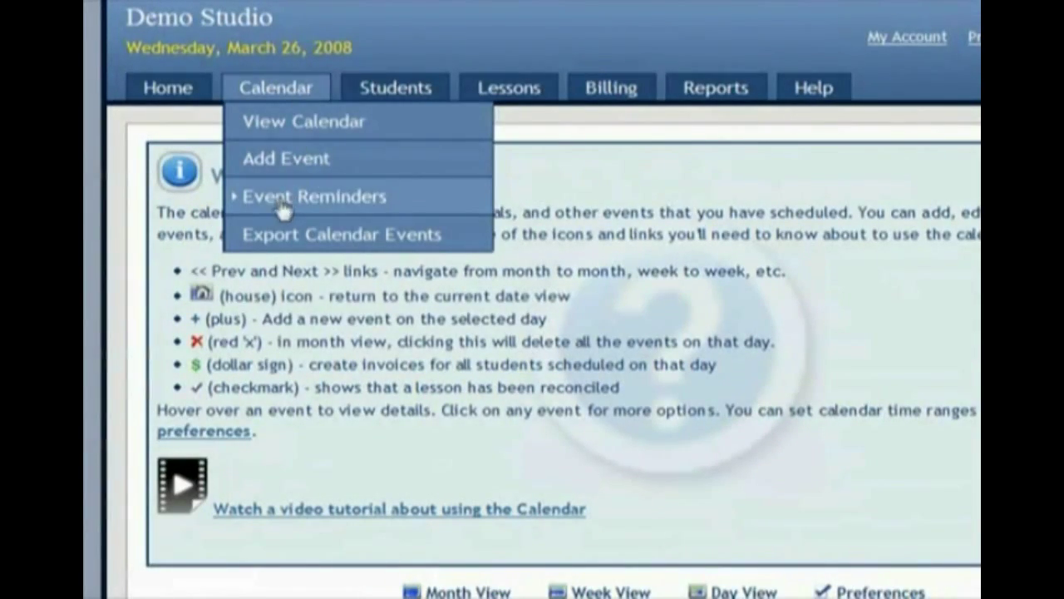
Open Calendar > Event Reminders and review its unchecked scheduled and cancelled event options
{"action": "left_click", "coordinate": [353, 208]}
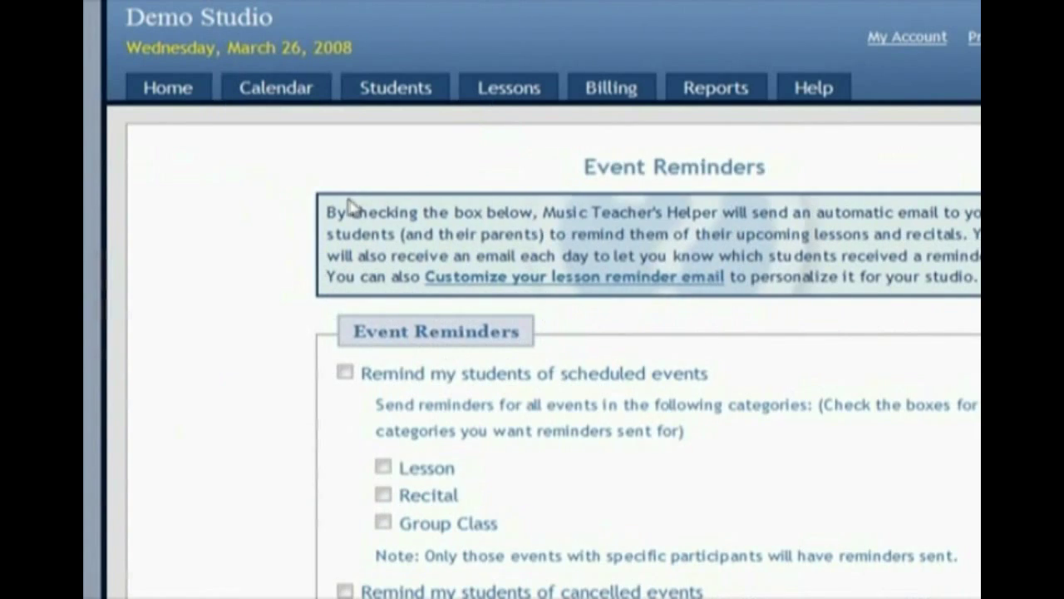
{"action": "scroll", "coordinate": [256, 360], "scroll_direction": "down", "scroll_amount": 3}
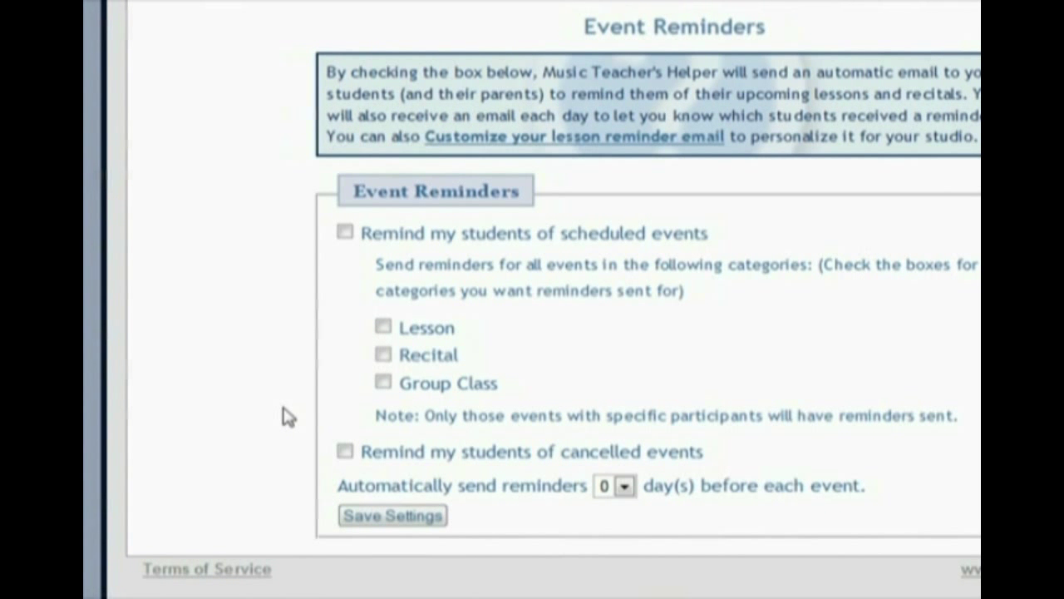
{"action": "scroll", "coordinate": [281, 444], "scroll_direction": "up", "scroll_amount": 3}
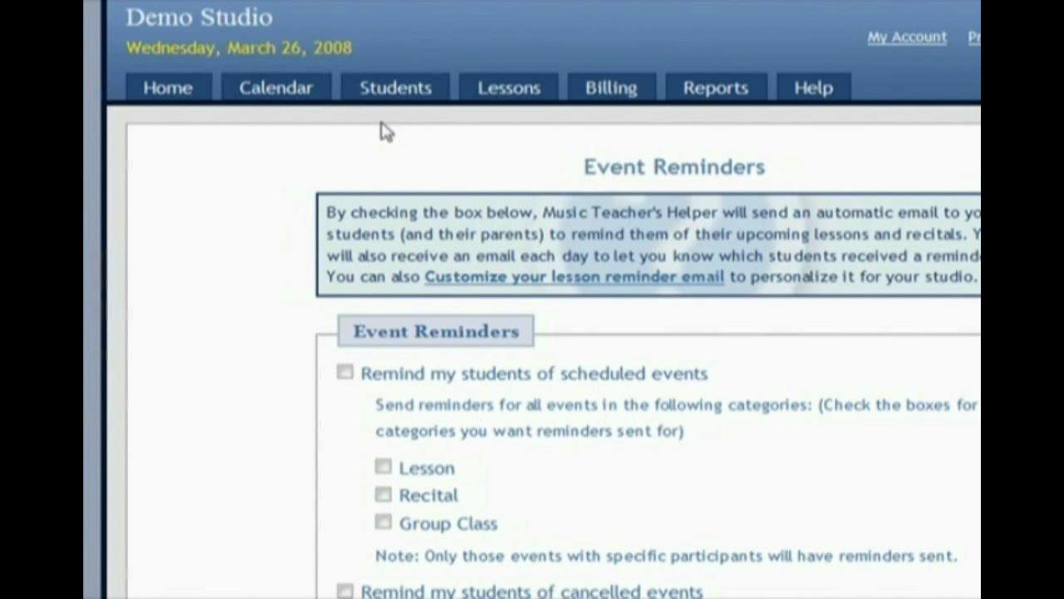
Open Students > Student List > Active Student List and scroll to the student table
{"action": "mouse_move", "coordinate": [397, 93]}
{"action": "mouse_move", "coordinate": [408, 123]}
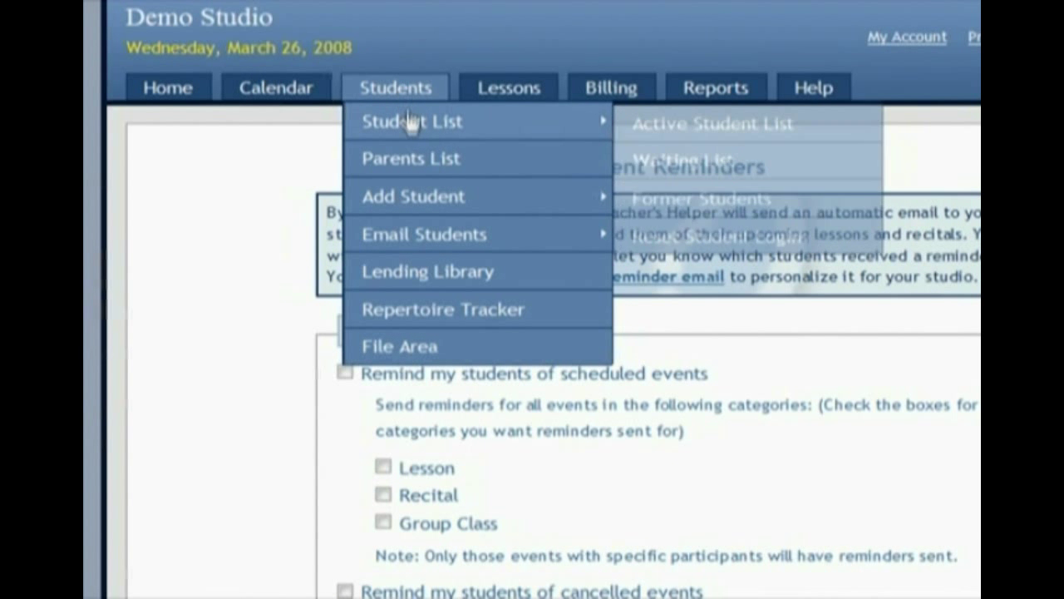
{"action": "left_click", "coordinate": [411, 125]}
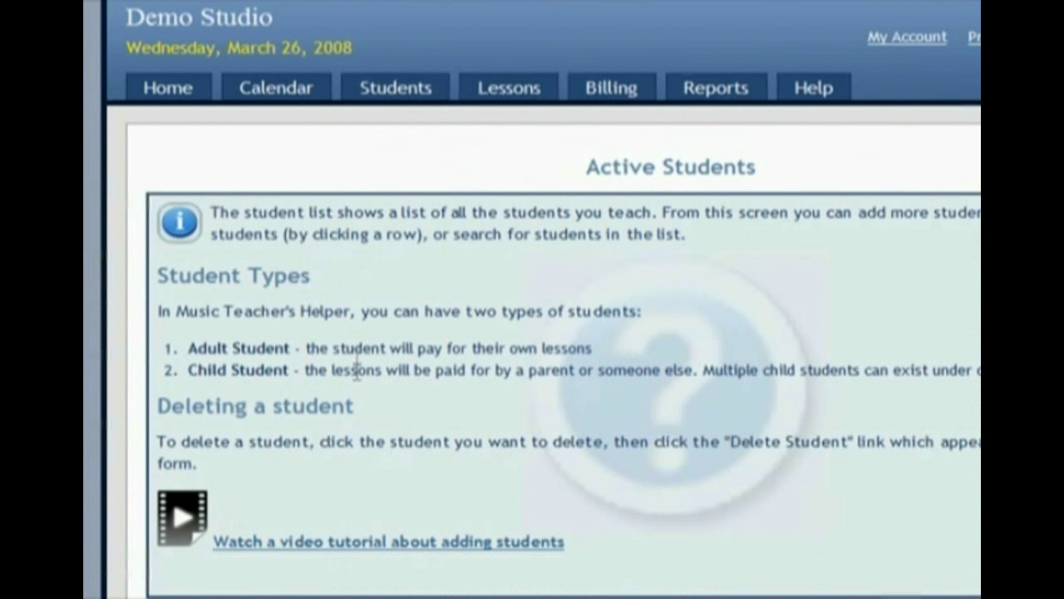
{"action": "scroll", "coordinate": [361, 375], "scroll_direction": "down", "scroll_amount": 5}
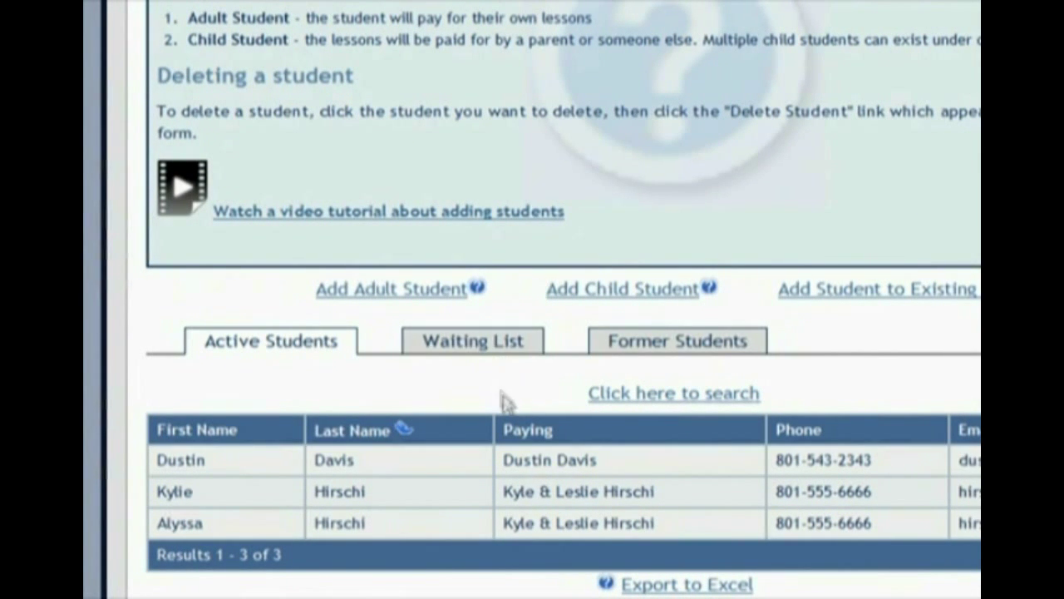
Open the first student's record and show their contact information
{"action": "left_click", "coordinate": [526, 470]}
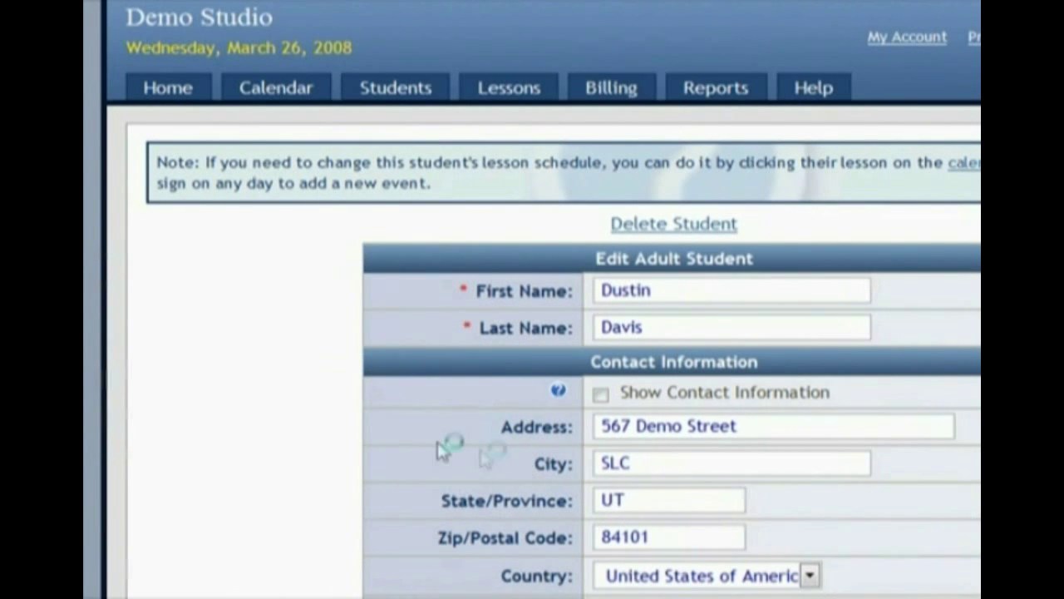
{"action": "scroll", "coordinate": [471, 419], "scroll_direction": "down", "scroll_amount": 3}
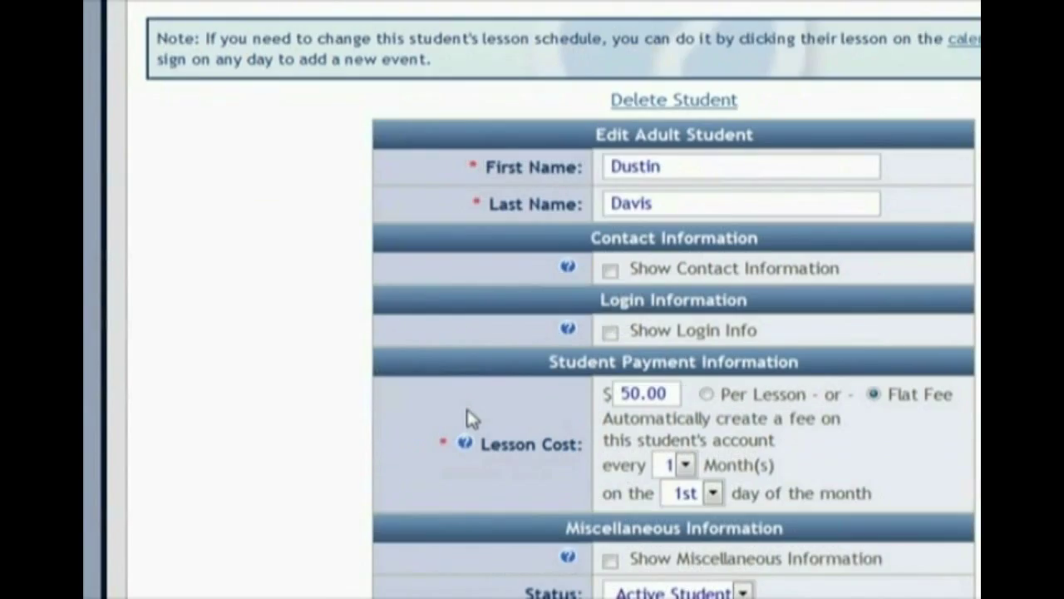
{"action": "left_click", "coordinate": [703, 237]}
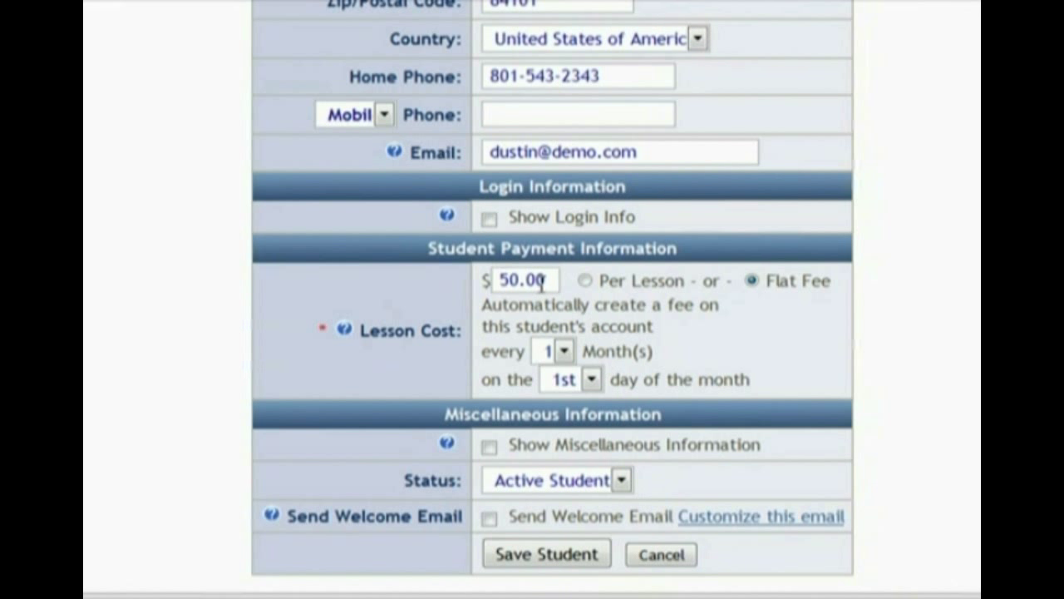
Change the lesson cost from 50.00 to a $20 monthly flat fee and show miscellaneous information
{"action": "left_click_drag", "start_coordinate": [541, 283], "coordinate": [477, 283]}
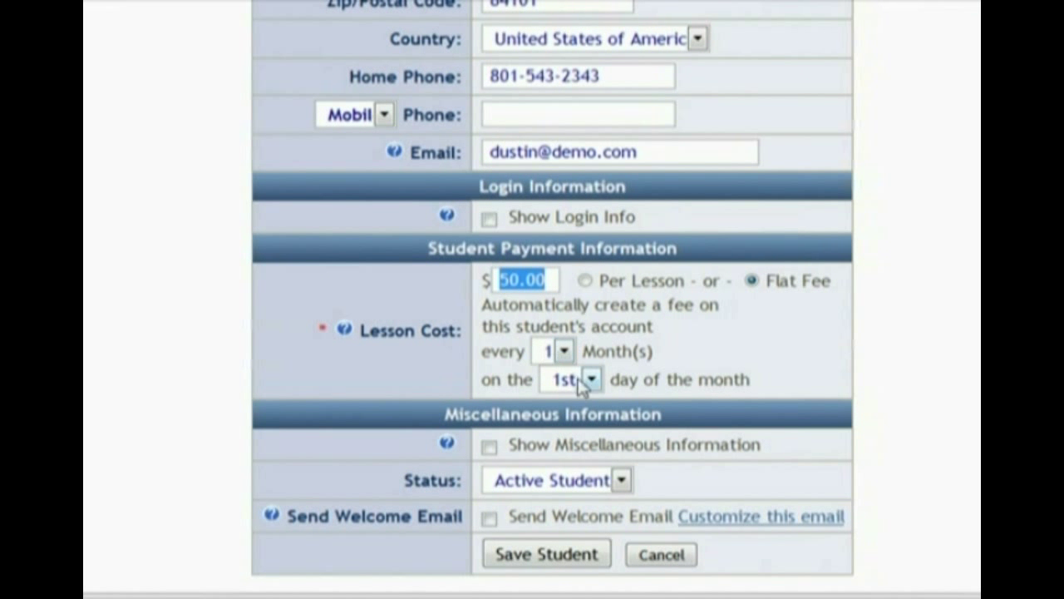
{"action": "left_click", "coordinate": [553, 278]}
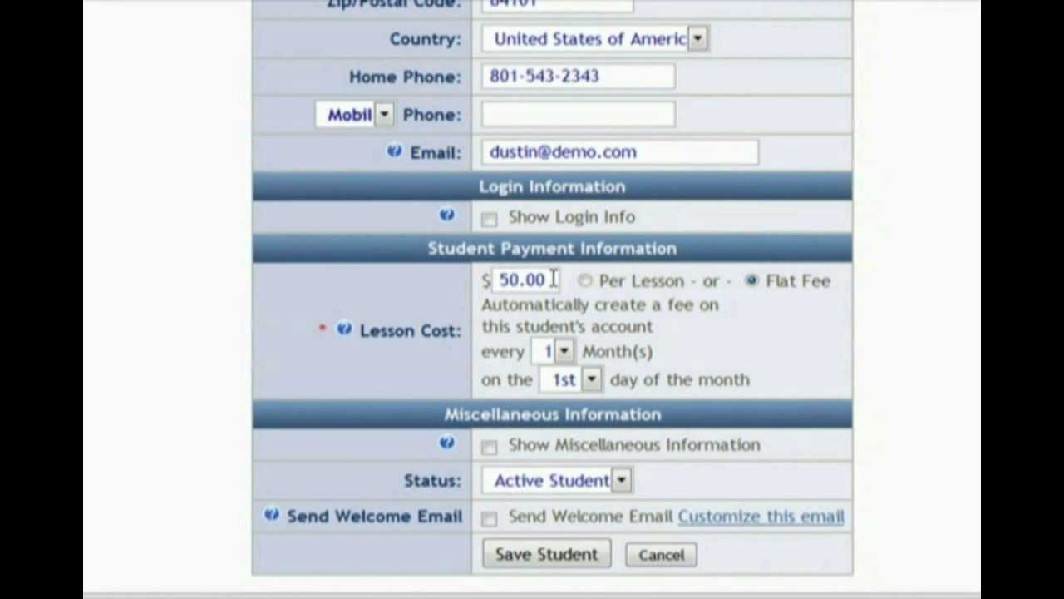
{"action": "left_click", "coordinate": [632, 283]}
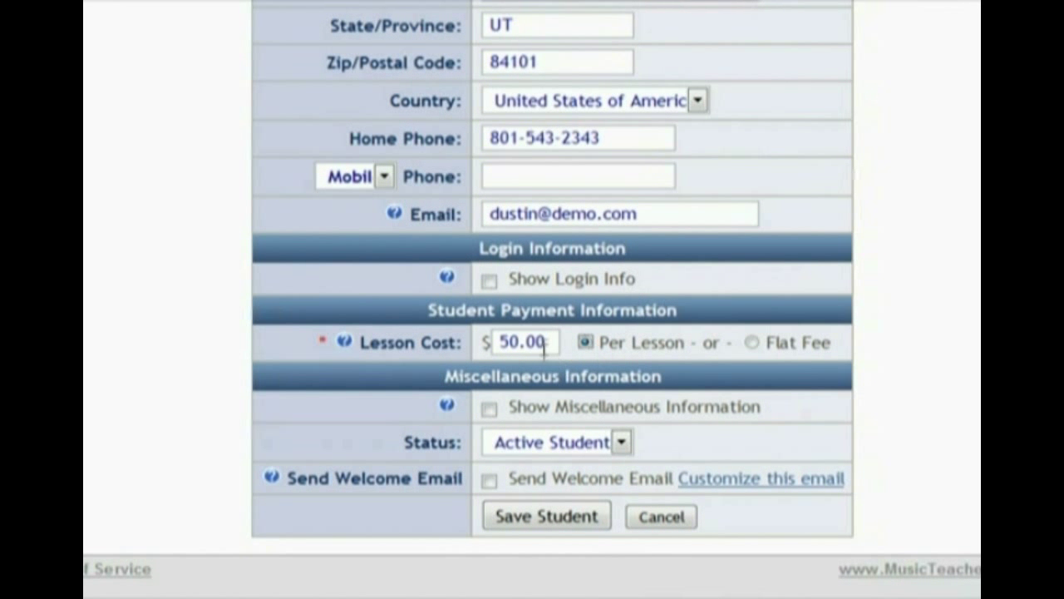
{"action": "left_click_drag", "start_coordinate": [545, 350], "coordinate": [487, 341]}
{"action": "type", "text": "20"}
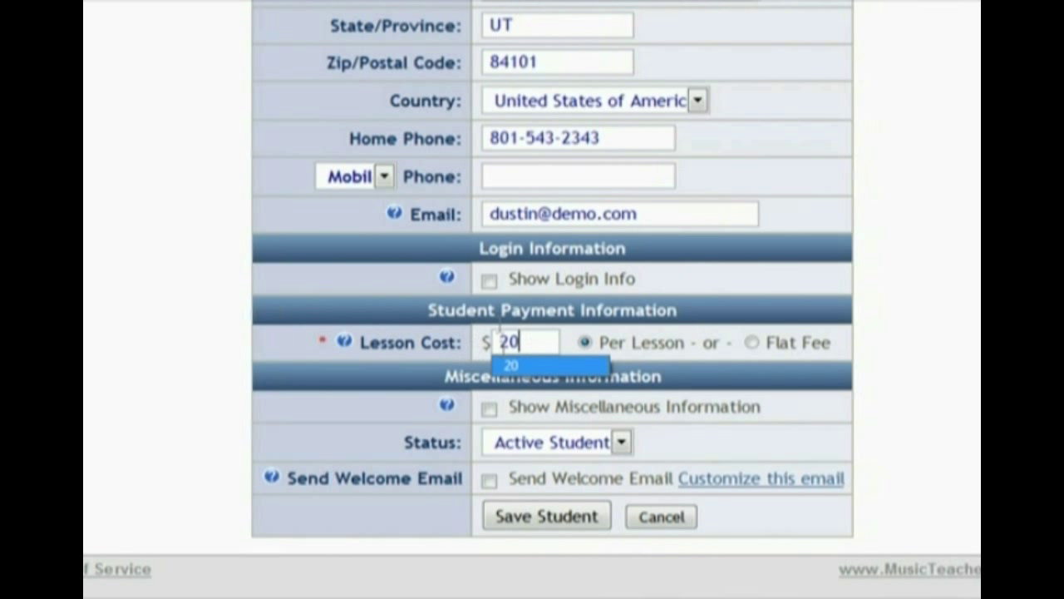
{"action": "left_click", "coordinate": [753, 343]}
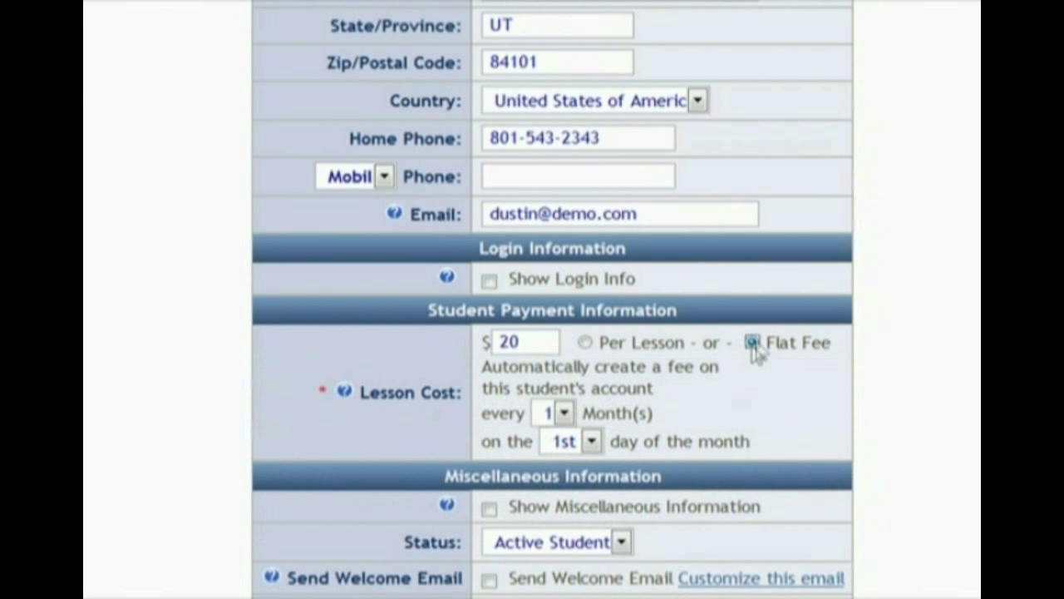
{"action": "scroll", "coordinate": [400, 420], "scroll_direction": "down", "scroll_amount": 3}
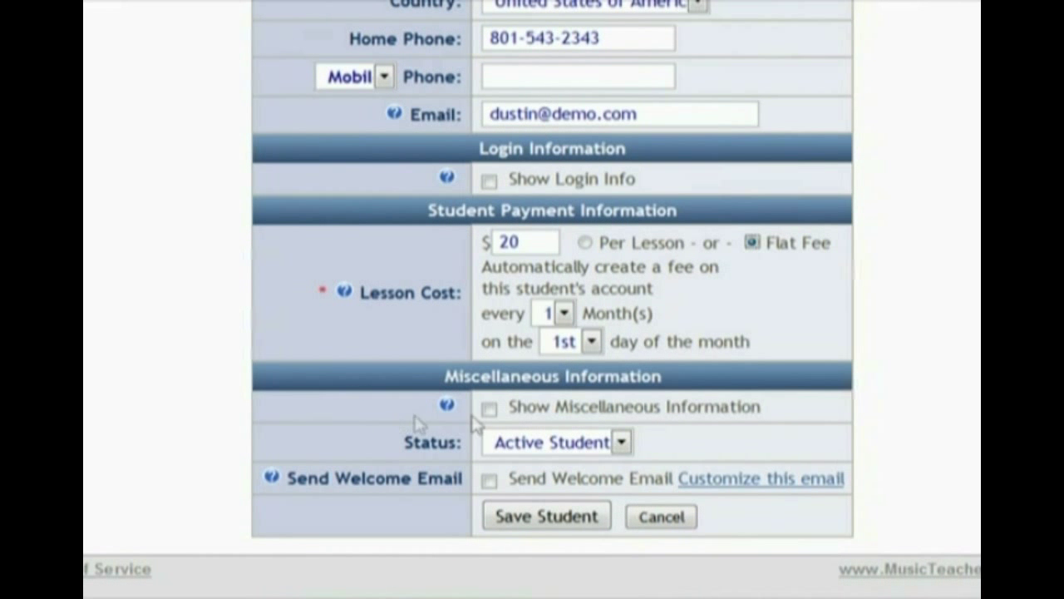
{"action": "left_click", "coordinate": [562, 408]}
Review the Piano instrument, Advanced skill level, School Name and Notes fields, then return to the top
{"action": "scroll", "coordinate": [408, 412], "scroll_direction": "down", "scroll_amount": 3}
{"action": "scroll", "coordinate": [408, 415], "scroll_direction": "down", "scroll_amount": 3}
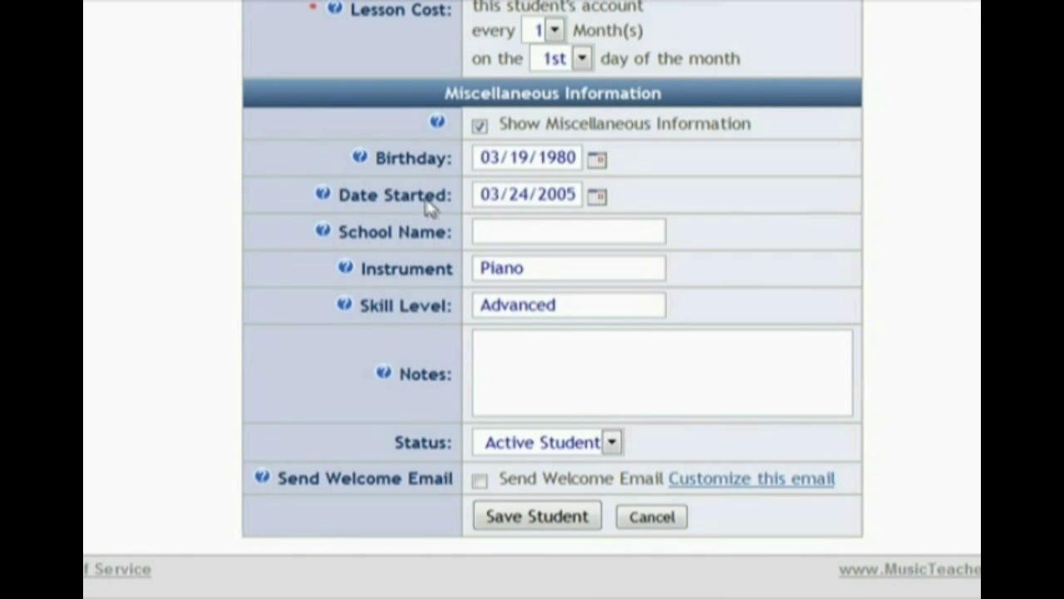
{"action": "left_click_drag", "start_coordinate": [545, 270], "coordinate": [475, 270]}
{"action": "left_click_drag", "start_coordinate": [575, 307], "coordinate": [471, 308]}
{"action": "left_click", "coordinate": [506, 240]}
{"action": "left_click", "coordinate": [575, 393]}
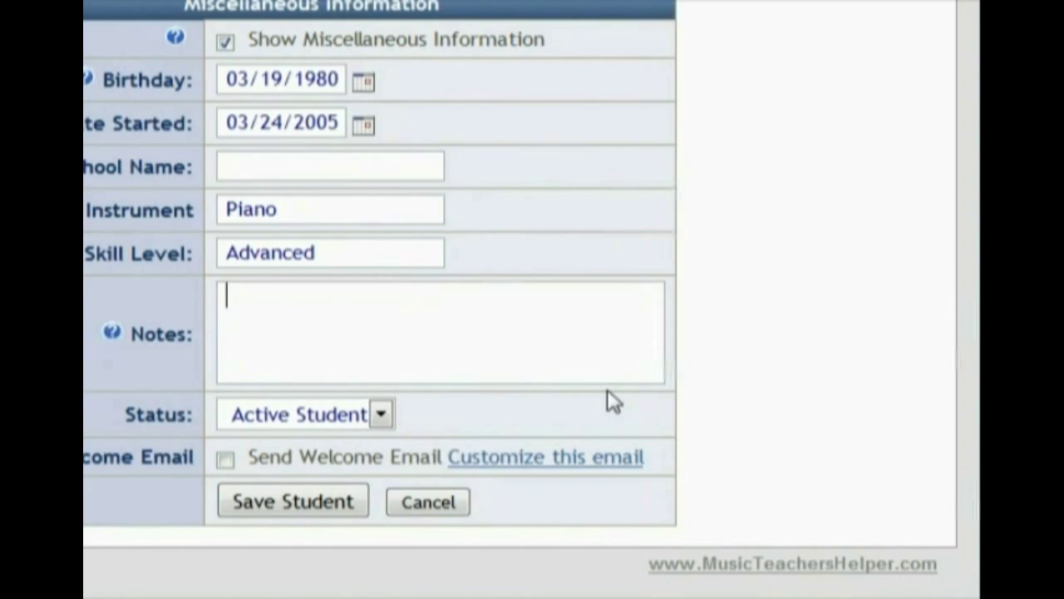
{"action": "scroll", "coordinate": [607, 390], "scroll_direction": "up", "scroll_amount": 15}
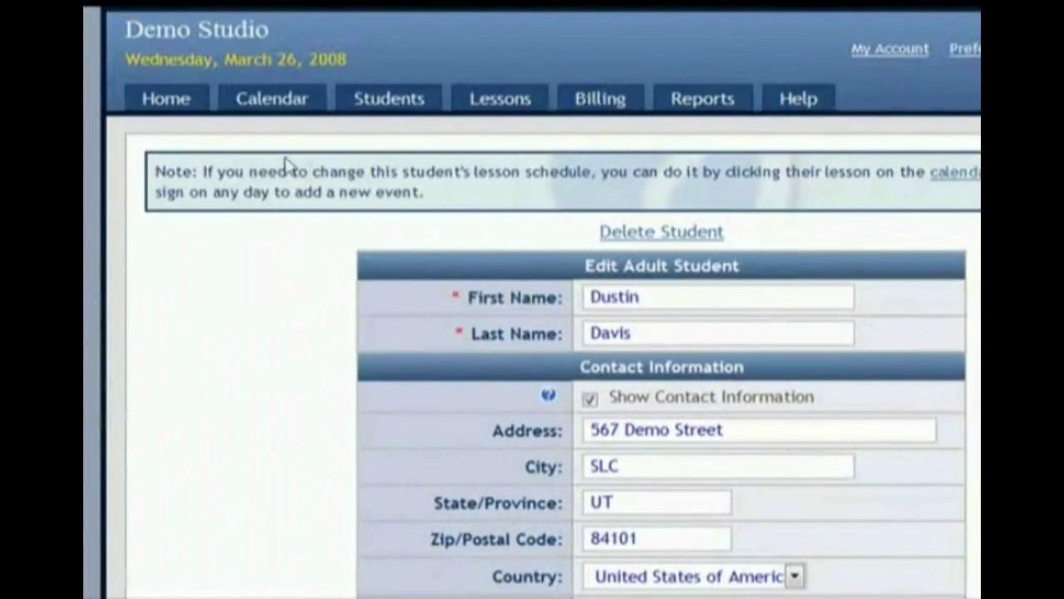
Open the Lending Library: Rhapsody In Blue is overdue, Bach Inventions is due Apr 10, 2008
{"action": "mouse_move", "coordinate": [361, 107]}
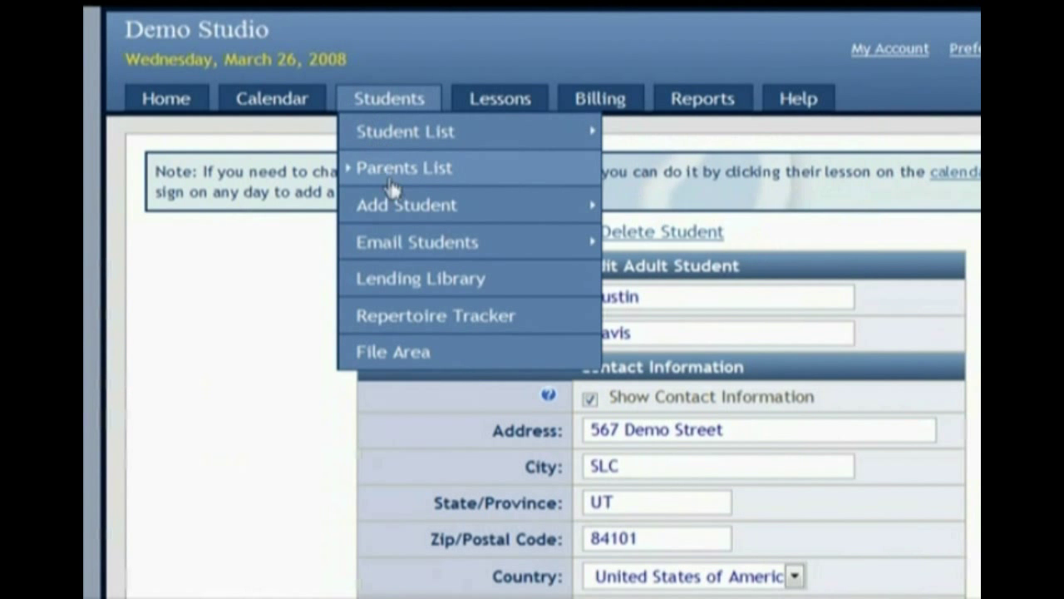
{"action": "mouse_move", "coordinate": [417, 258]}
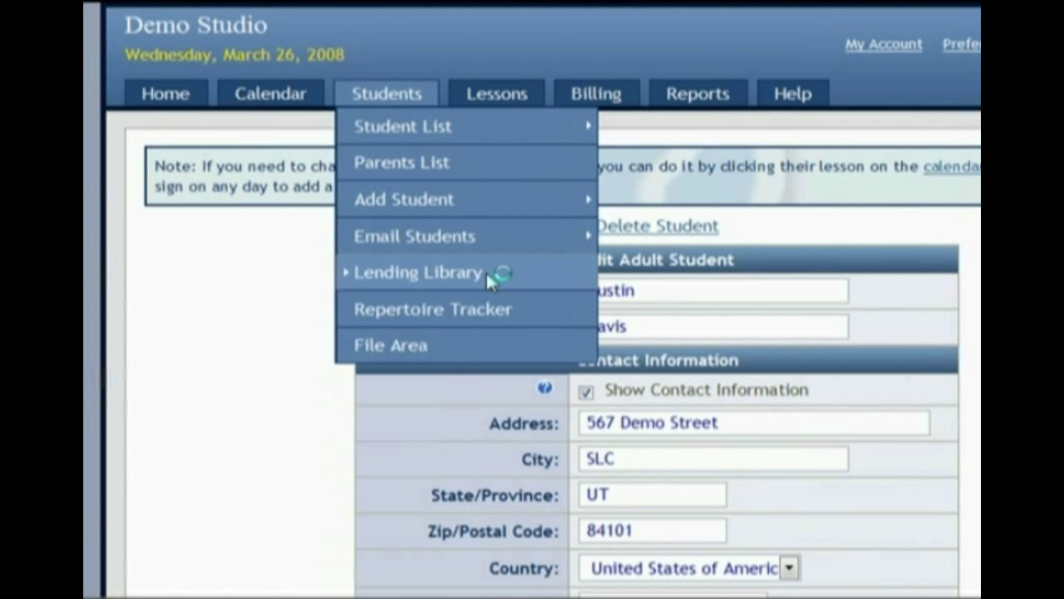
{"action": "scroll", "coordinate": [419, 376], "scroll_direction": "down", "scroll_amount": 3}
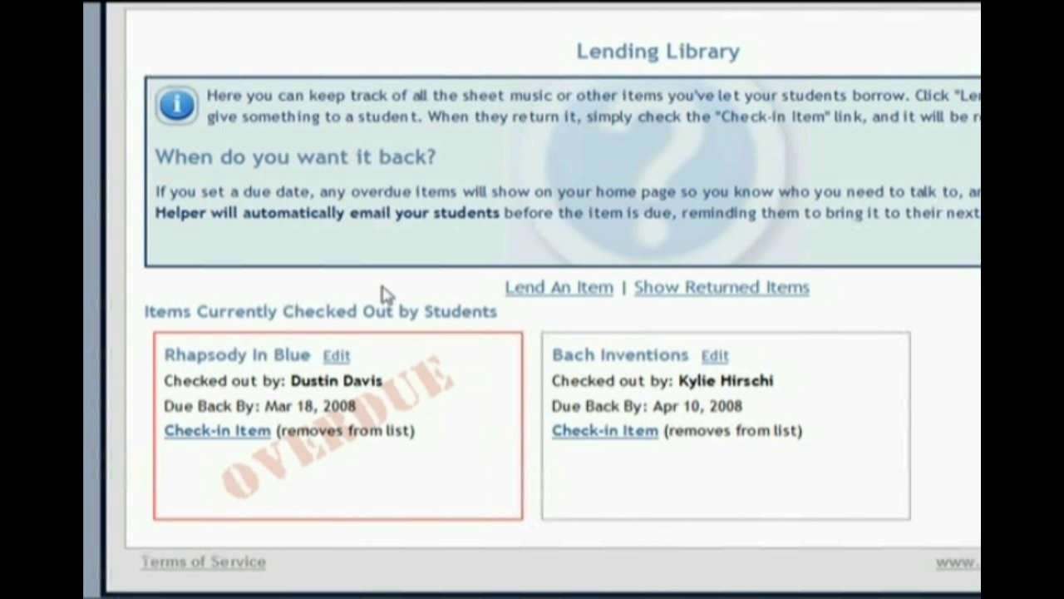
{"action": "left_click_drag", "start_coordinate": [384, 382], "coordinate": [293, 380]}
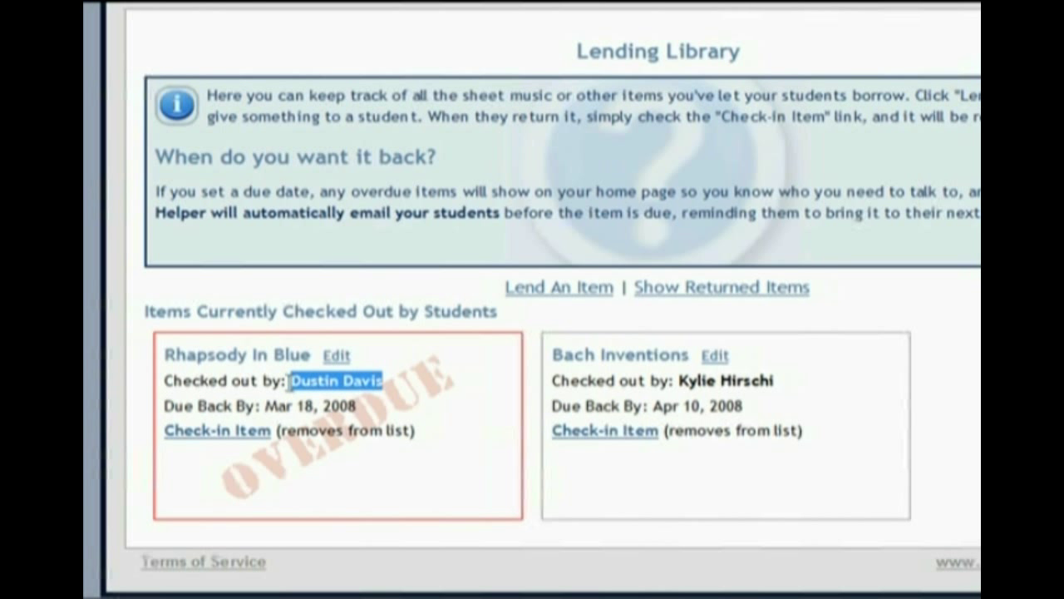
{"action": "left_click", "coordinate": [504, 400]}
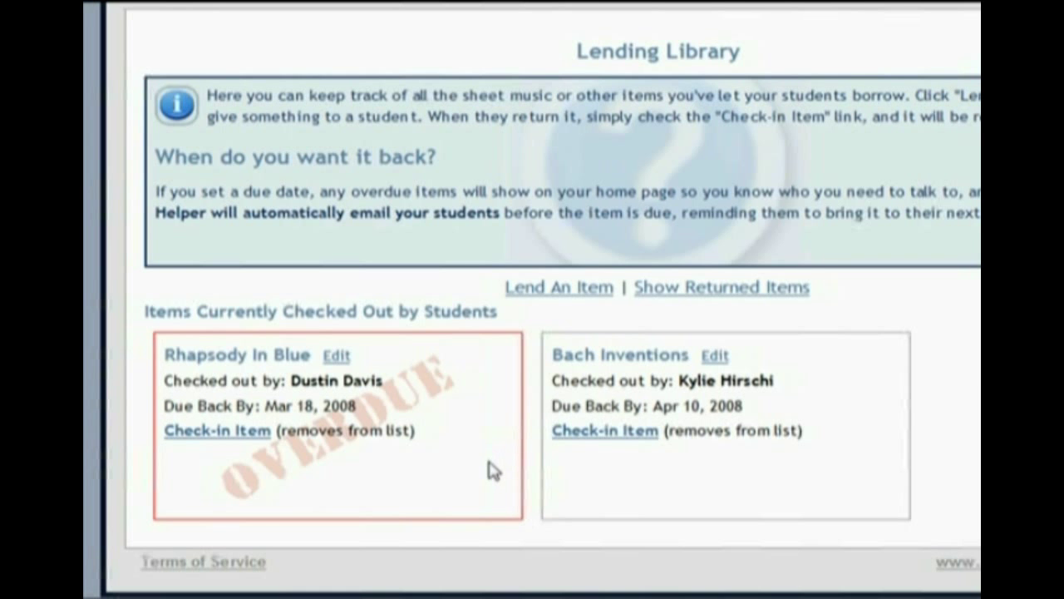
{"action": "scroll", "coordinate": [491, 470], "scroll_direction": "up", "scroll_amount": 3}
{"action": "mouse_move", "coordinate": [388, 106]}
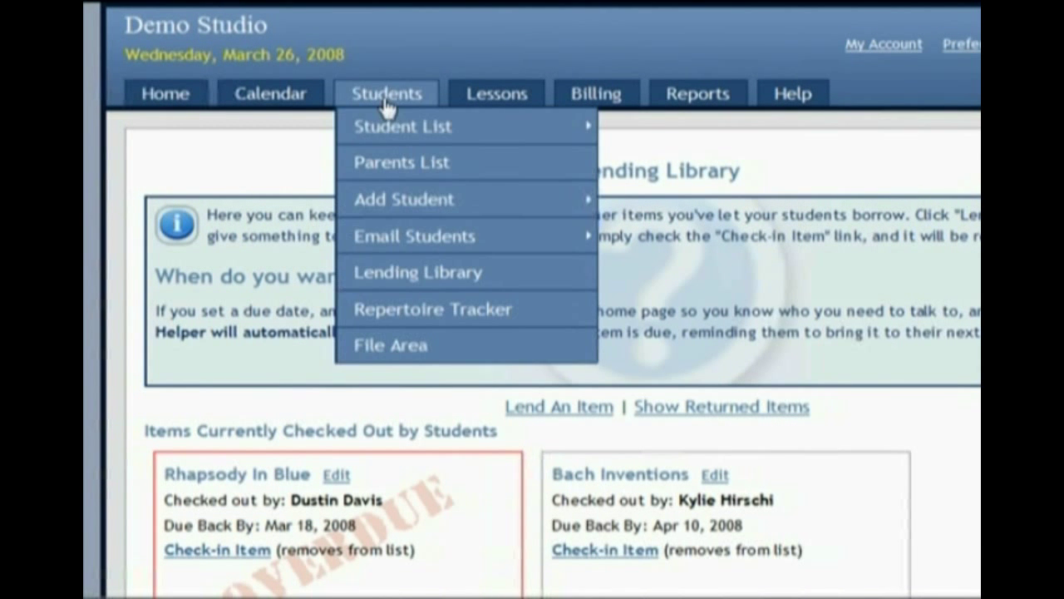